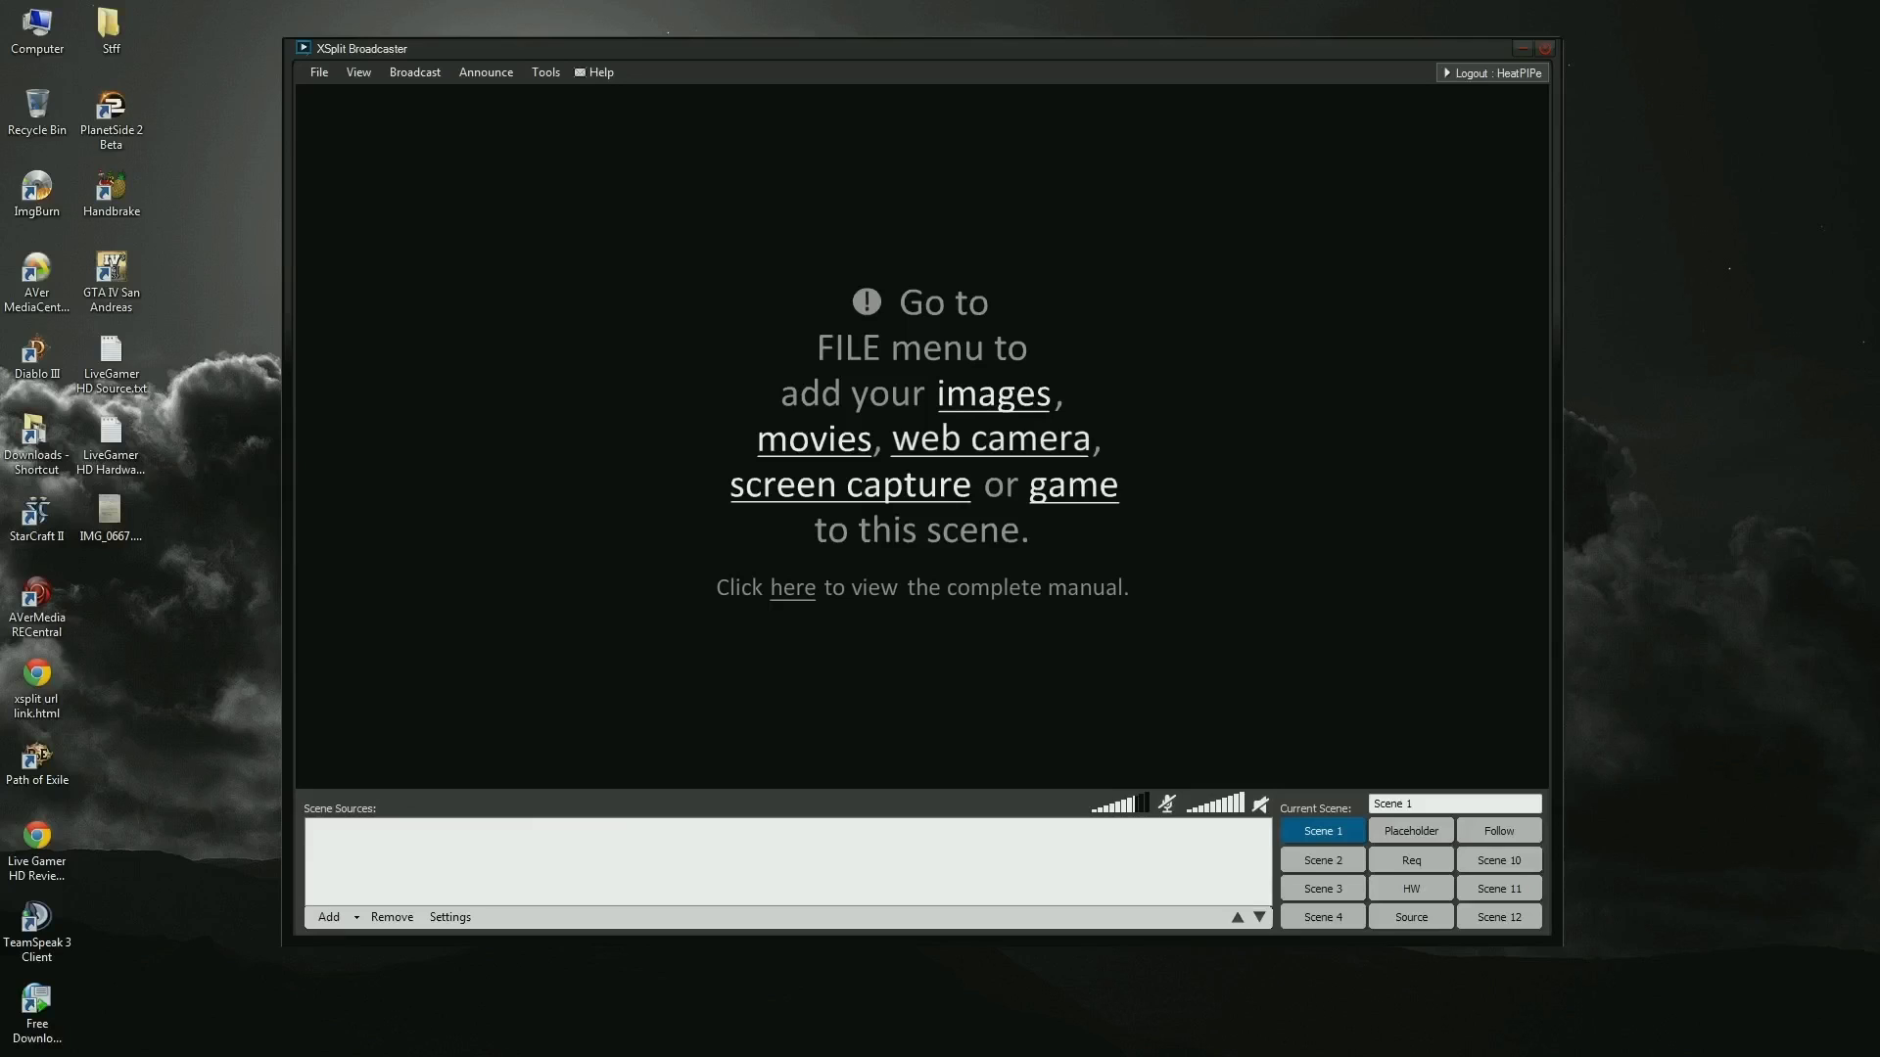
- Show the Req requirements scene, then the HW scene introducing AVerMedia Live Gamer HD
left_click(1404, 870)
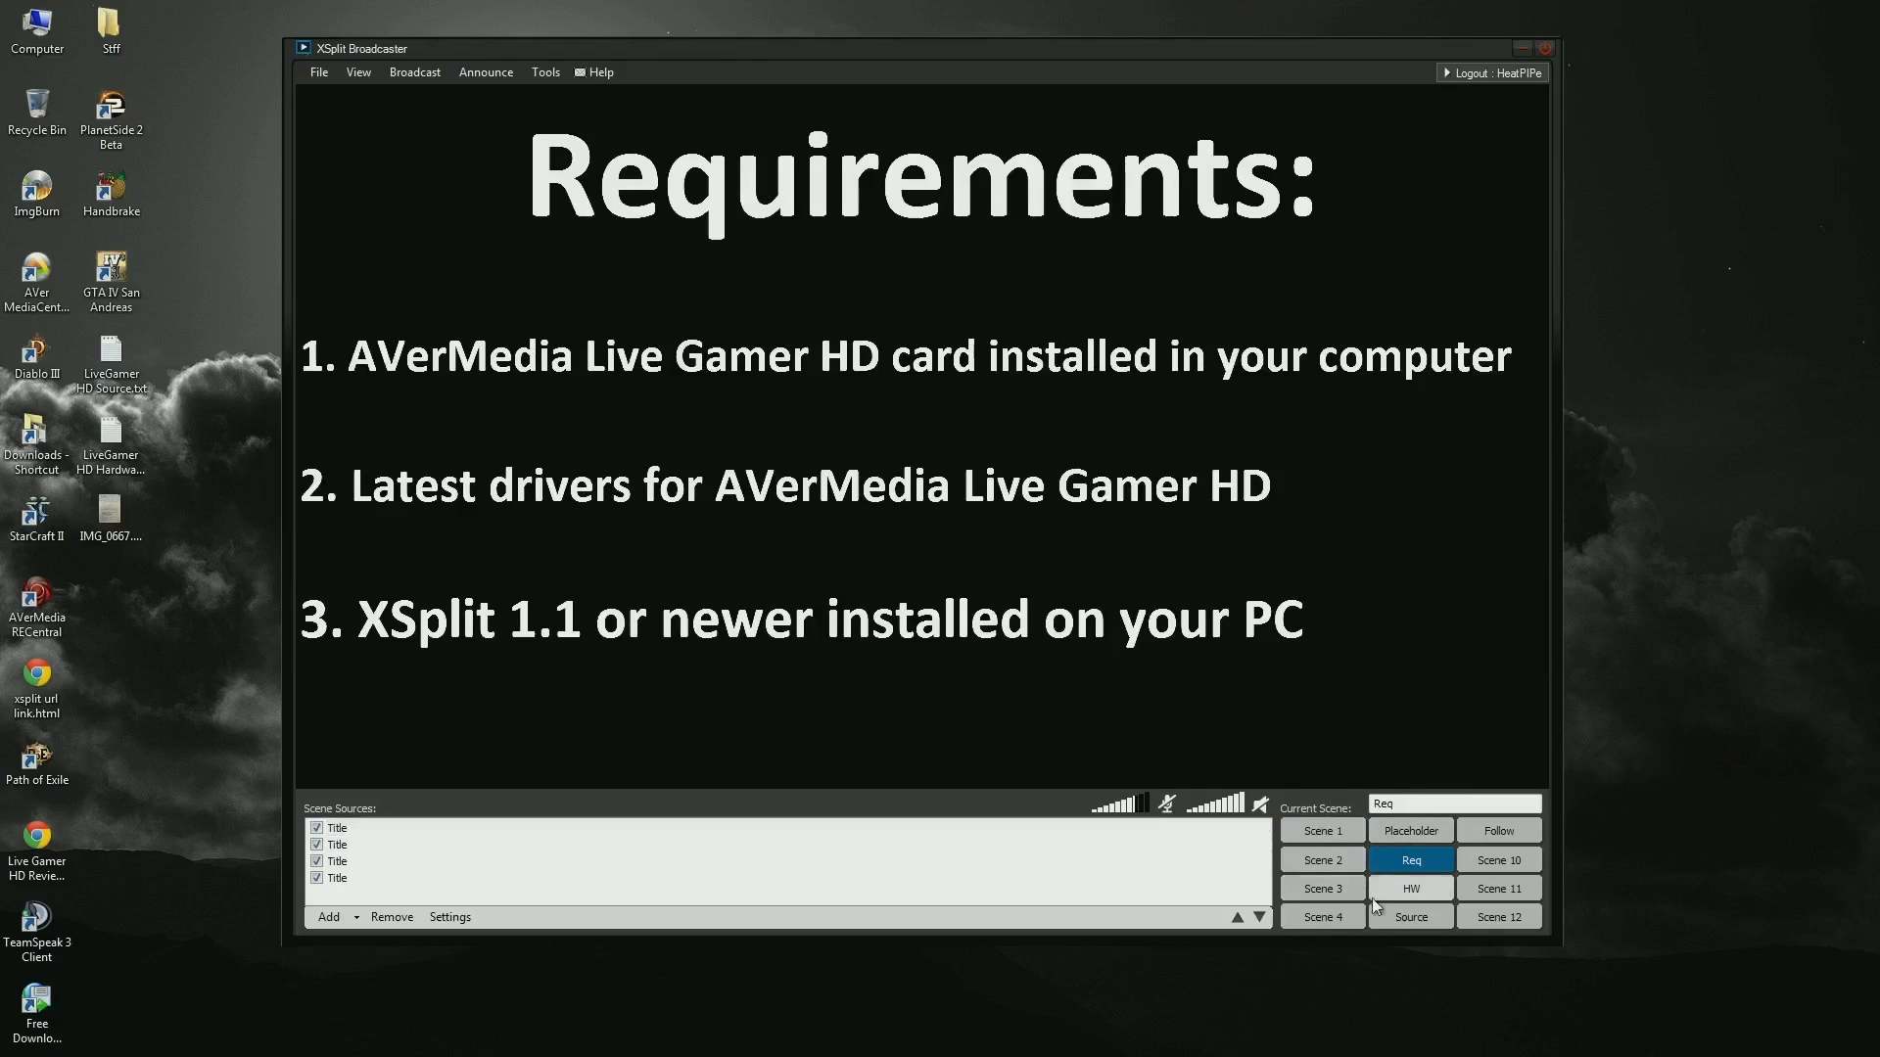
left_click(1421, 895)
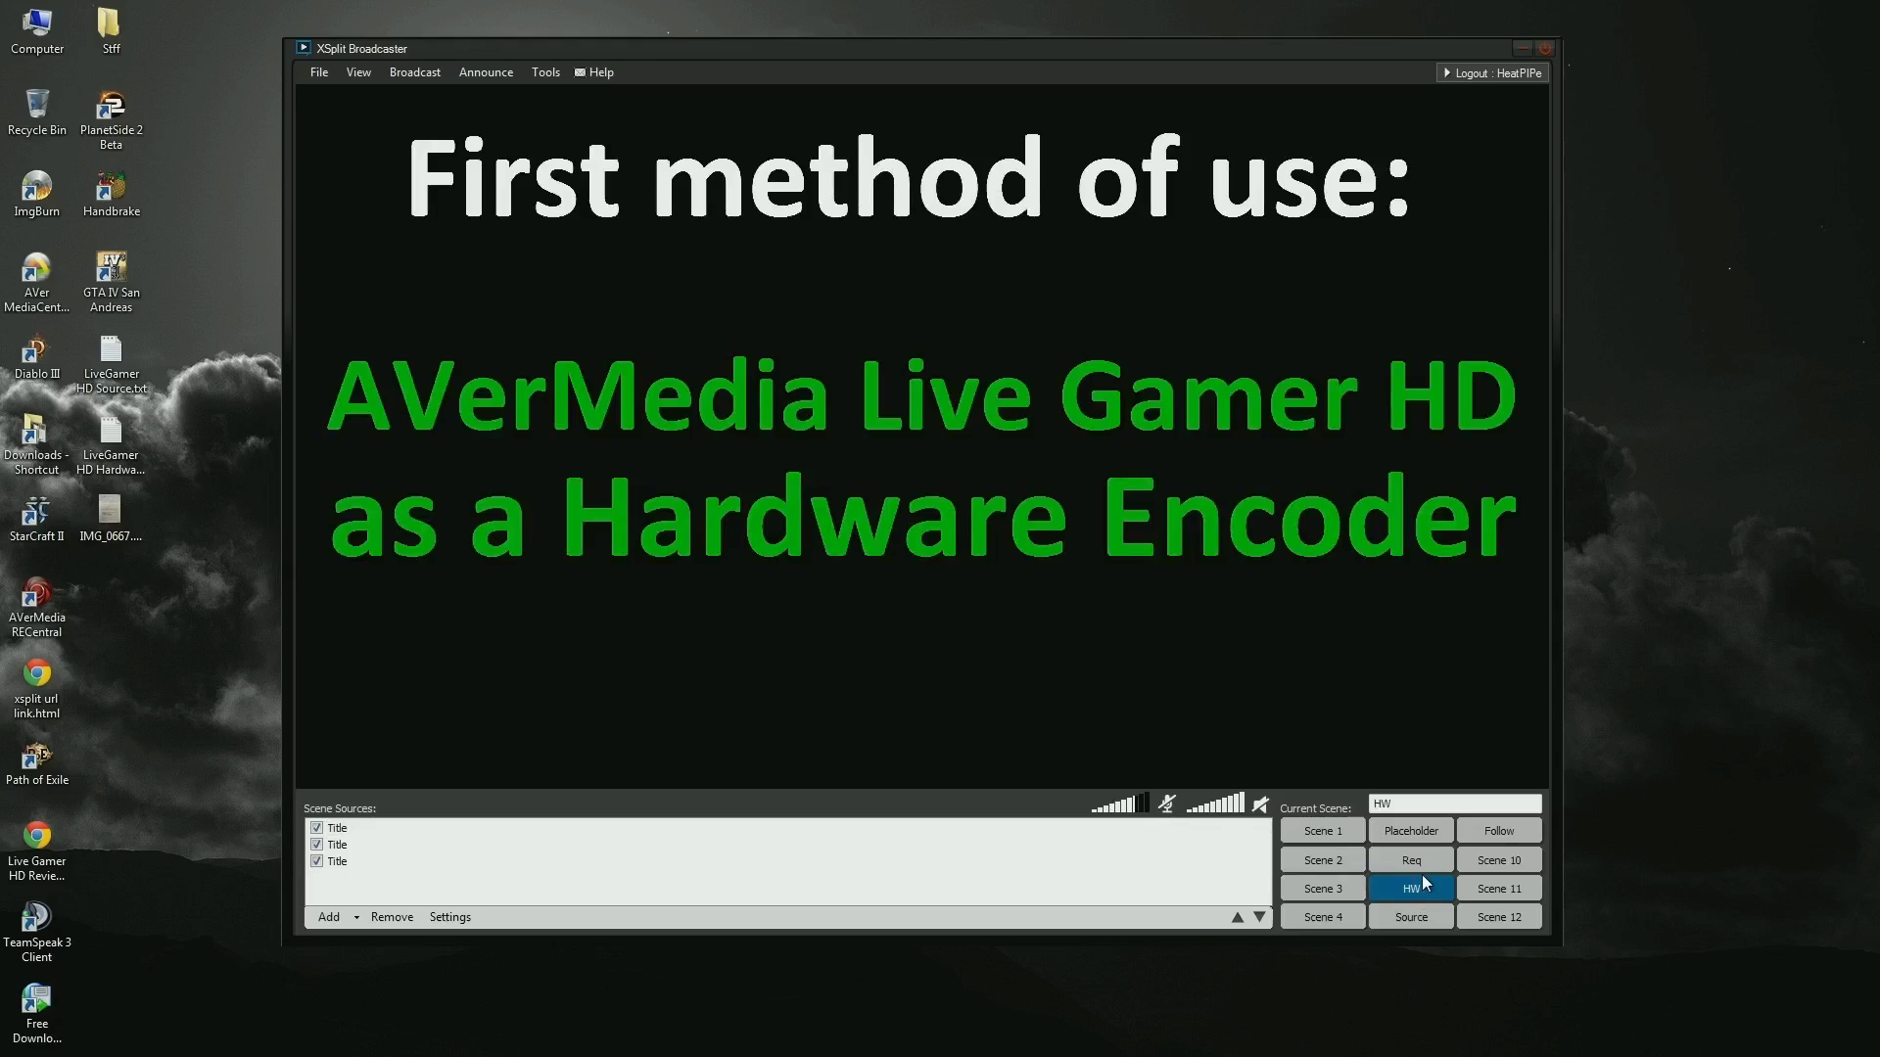
- Return to empty Scene 1 and view the Justin/TwitchTV channel properties, cancelling without changes
left_click(1348, 832)
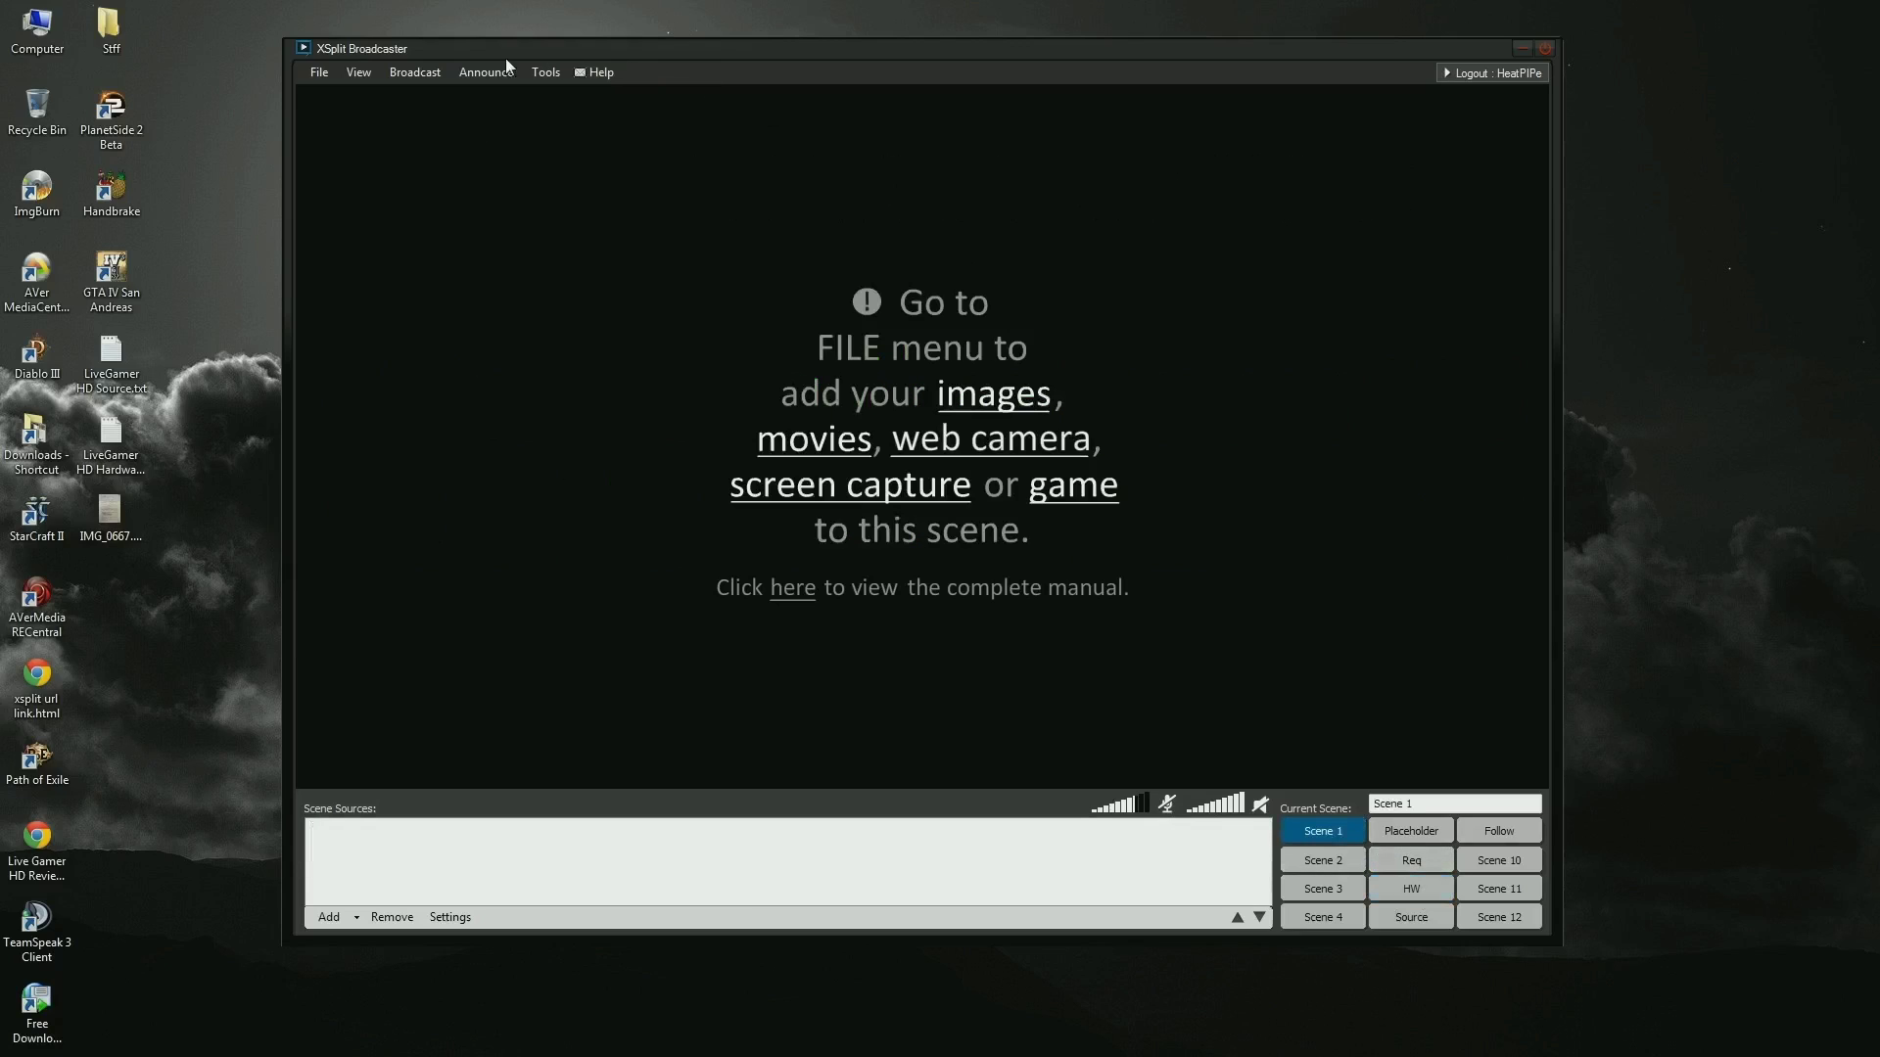
left_click(438, 75)
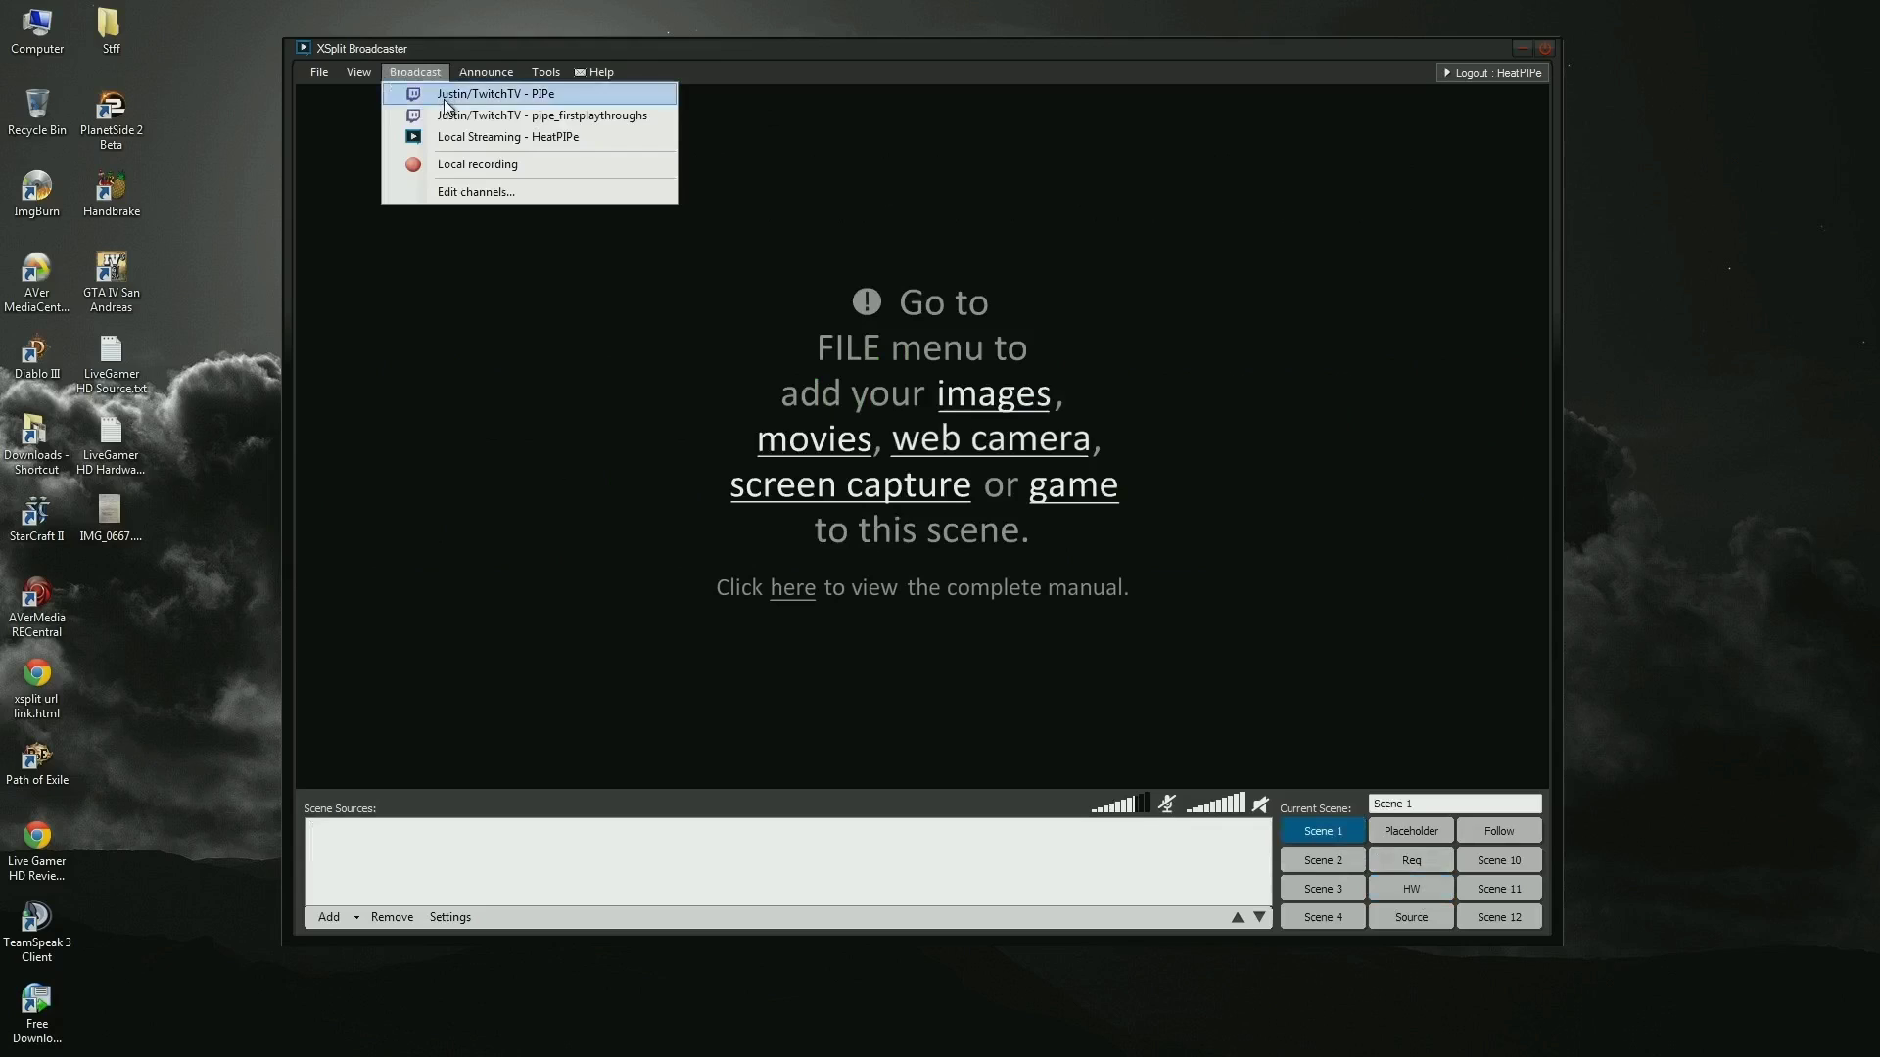
left_click(446, 98)
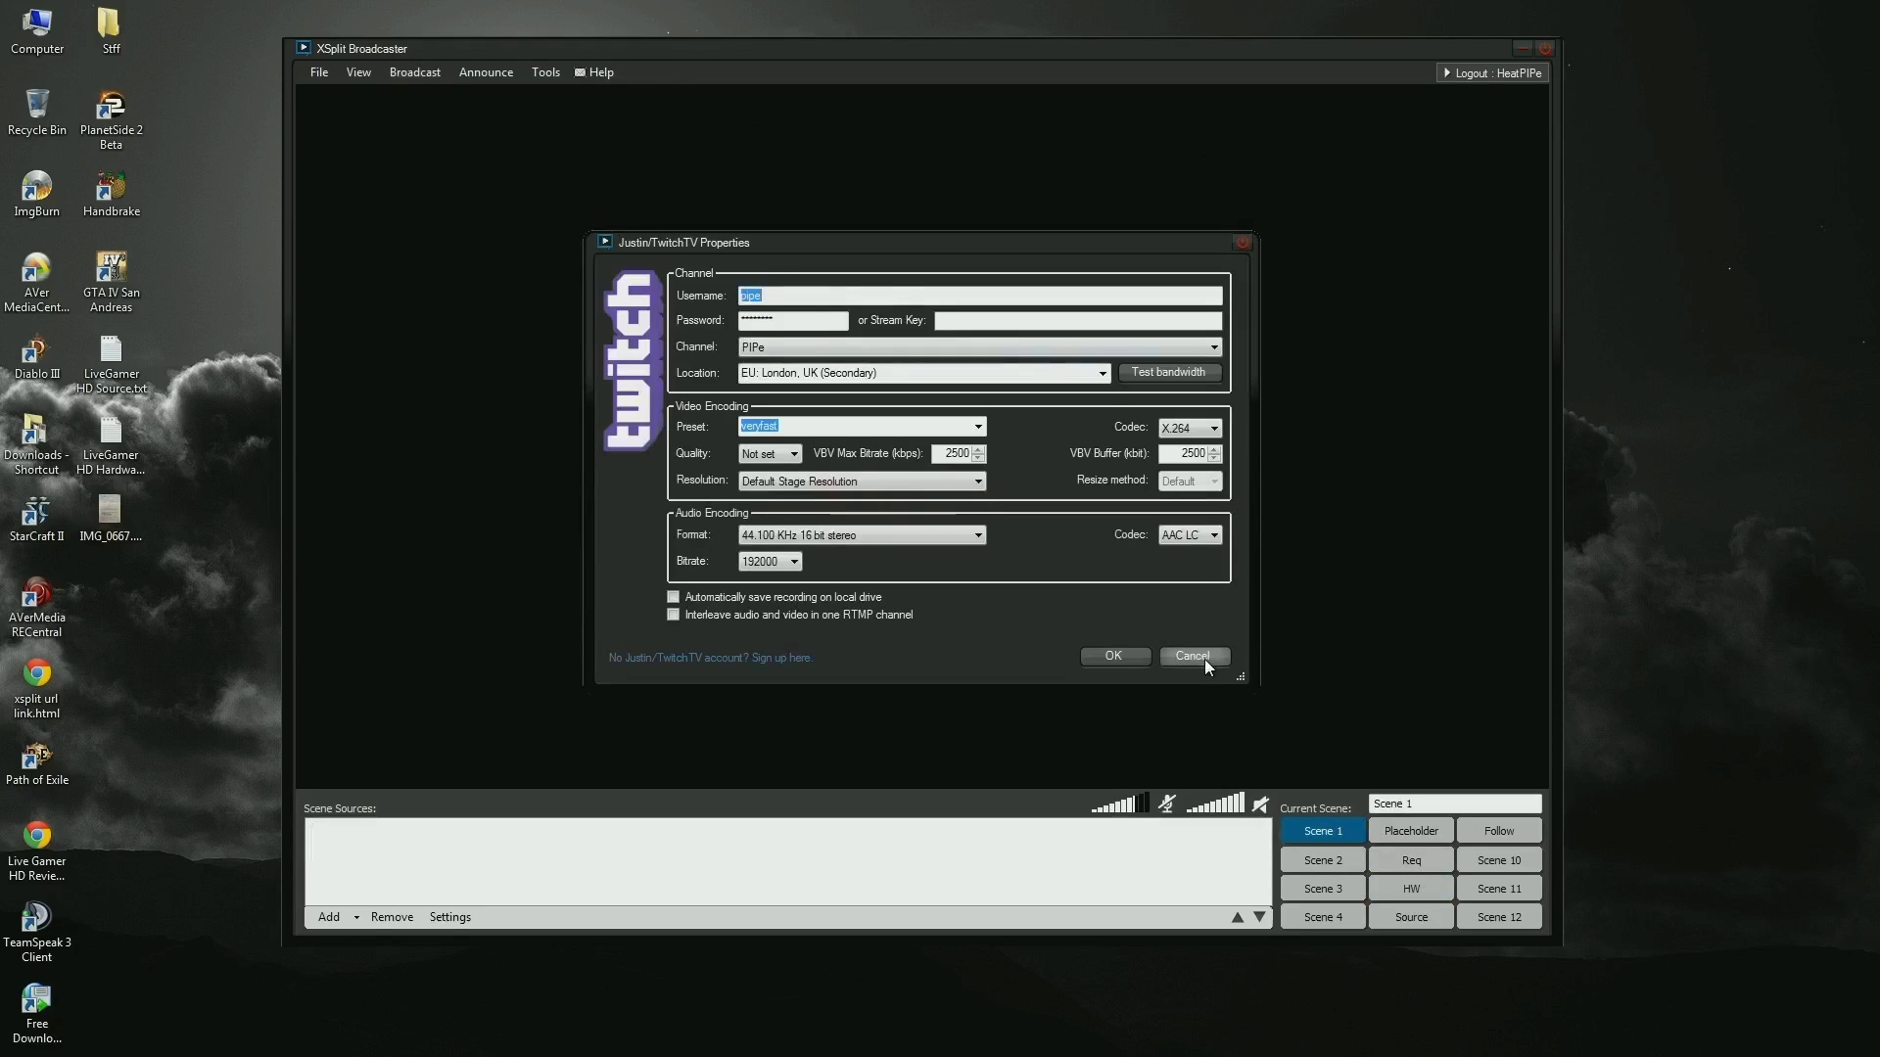
left_click(1204, 660)
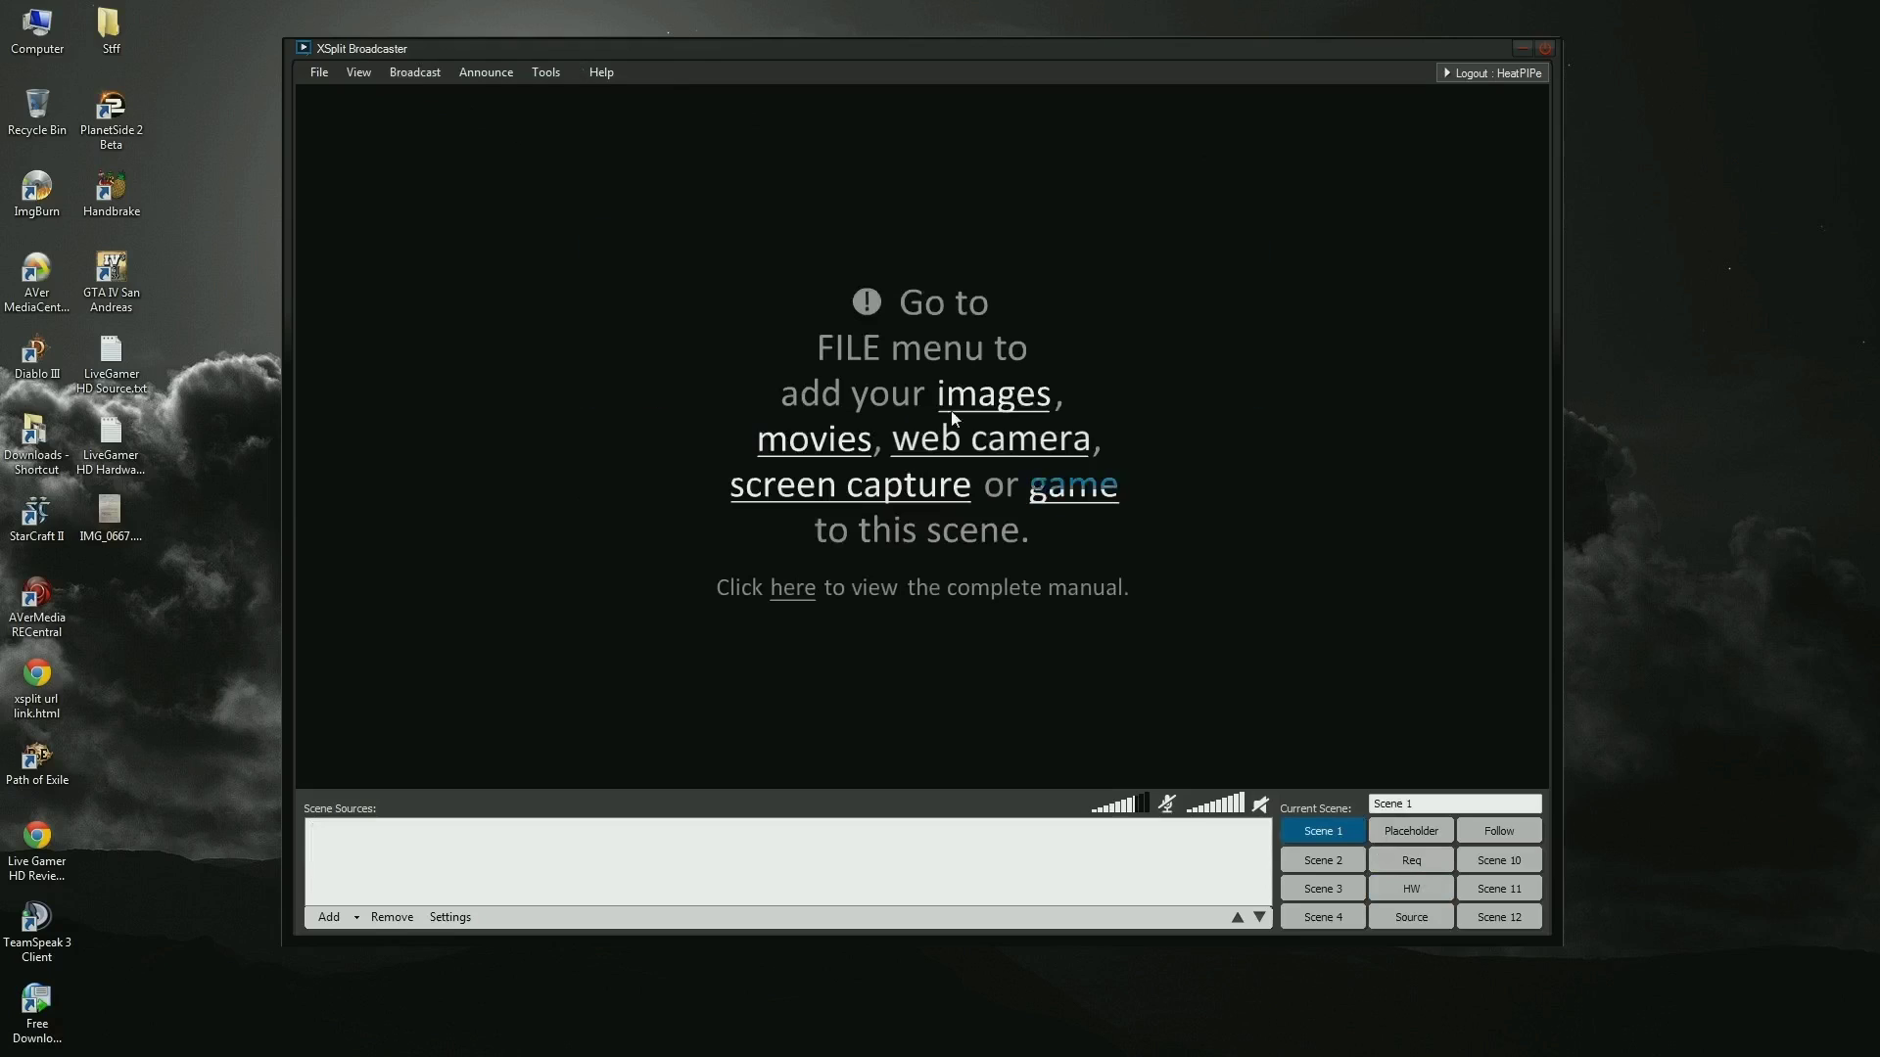
left_click(545, 75)
- Open the Justin/TwitchTV channel's properties from Tools > Settings > Channels
left_click(575, 137)
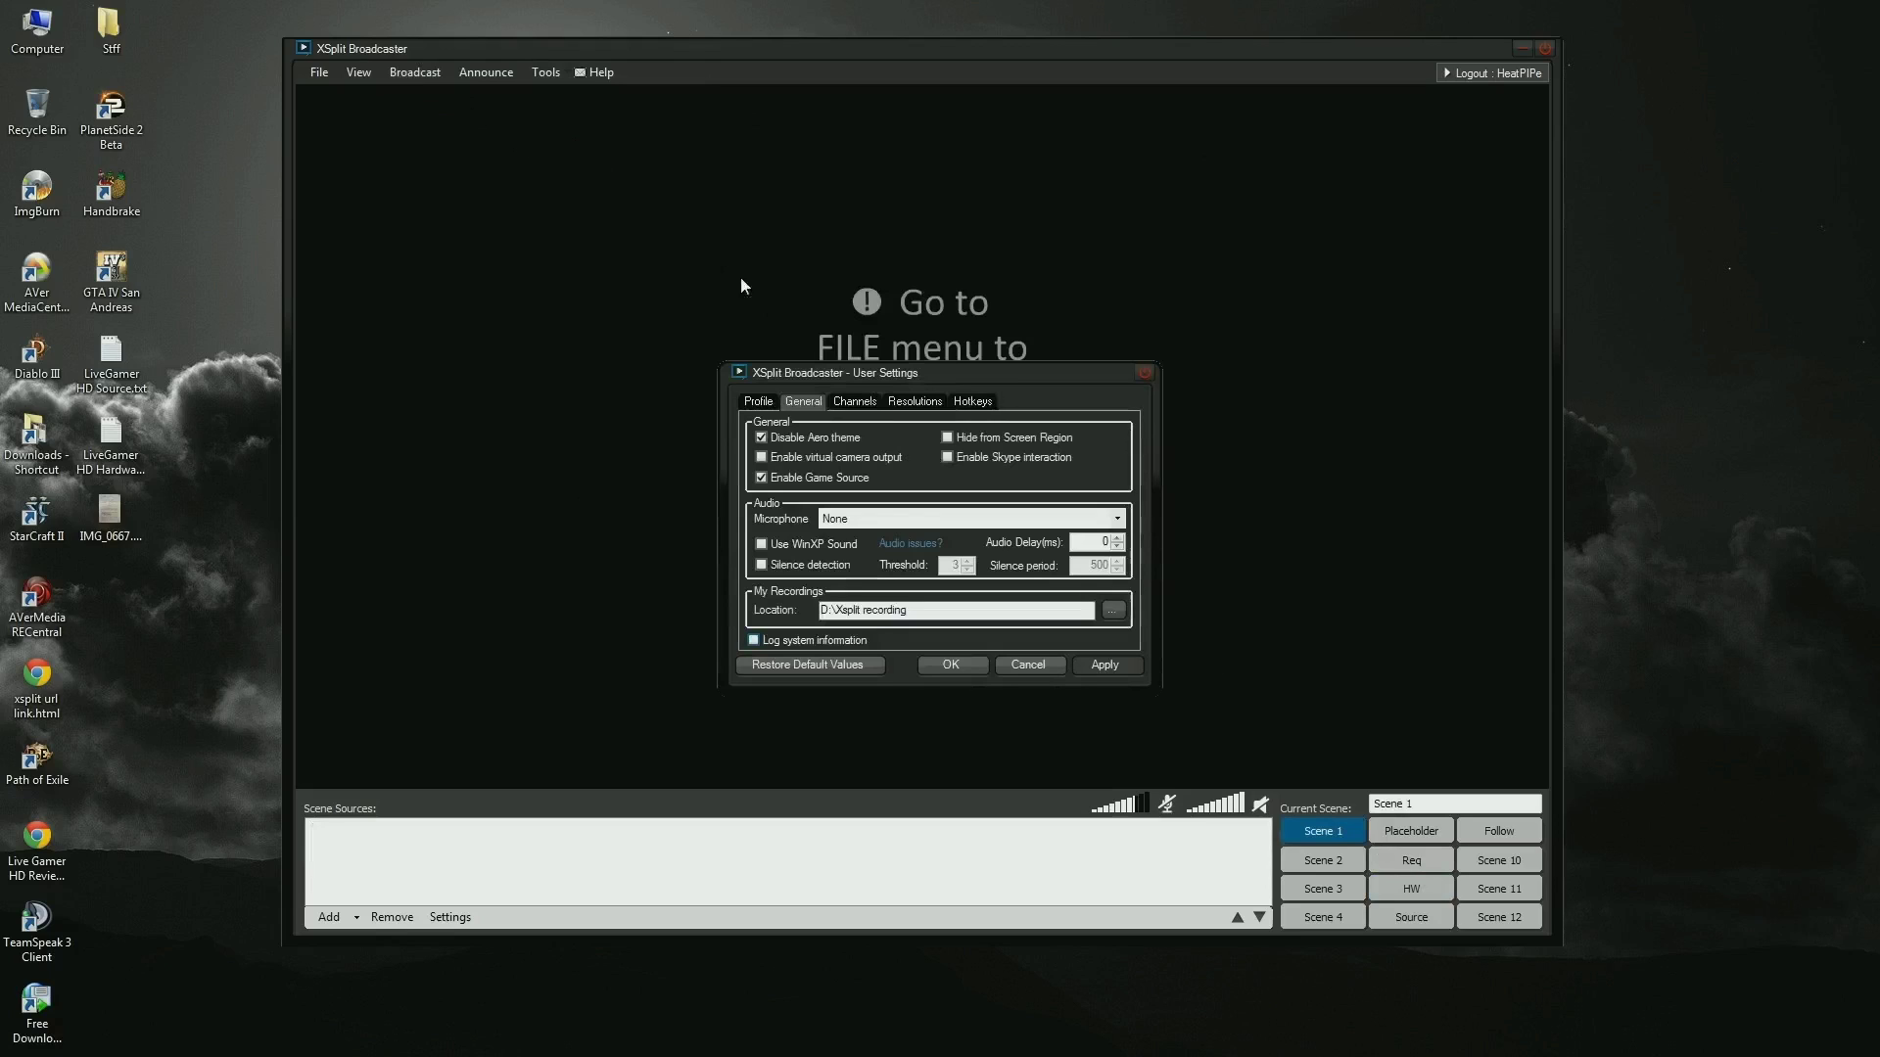
left_click(853, 403)
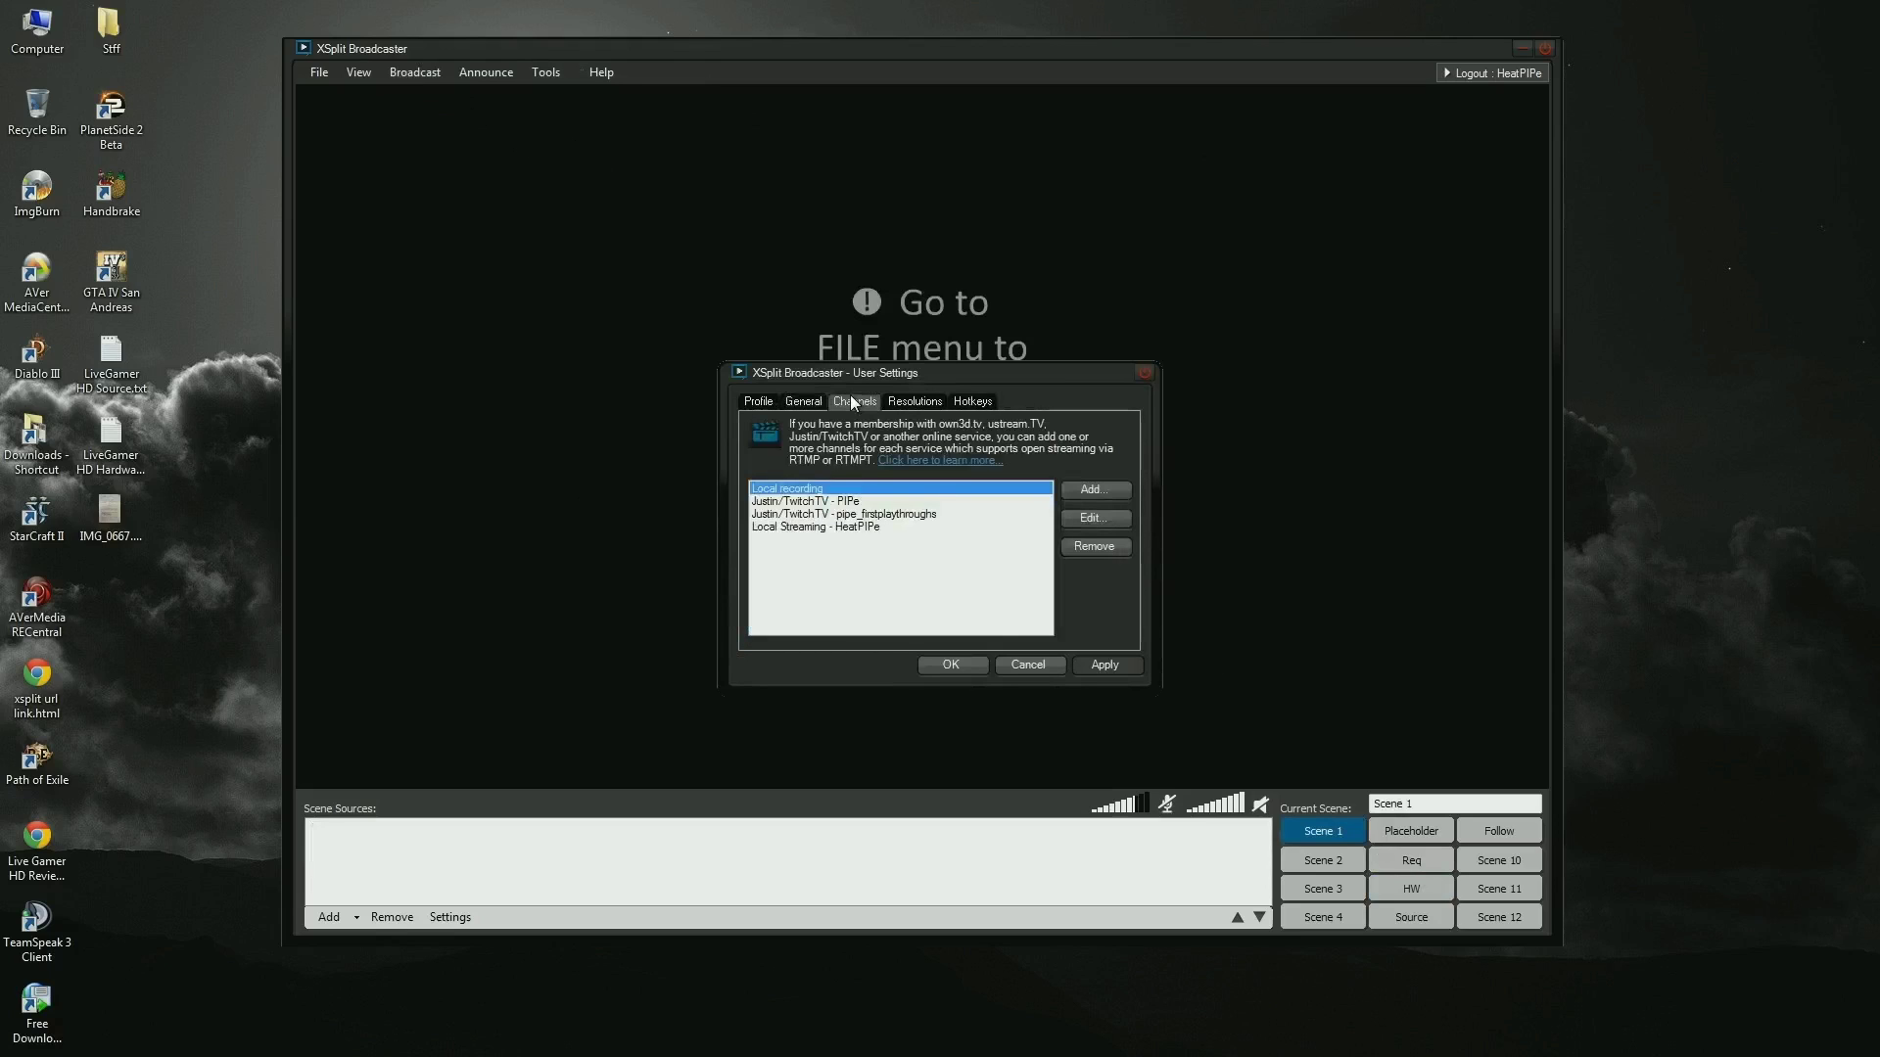
left_click(915, 502)
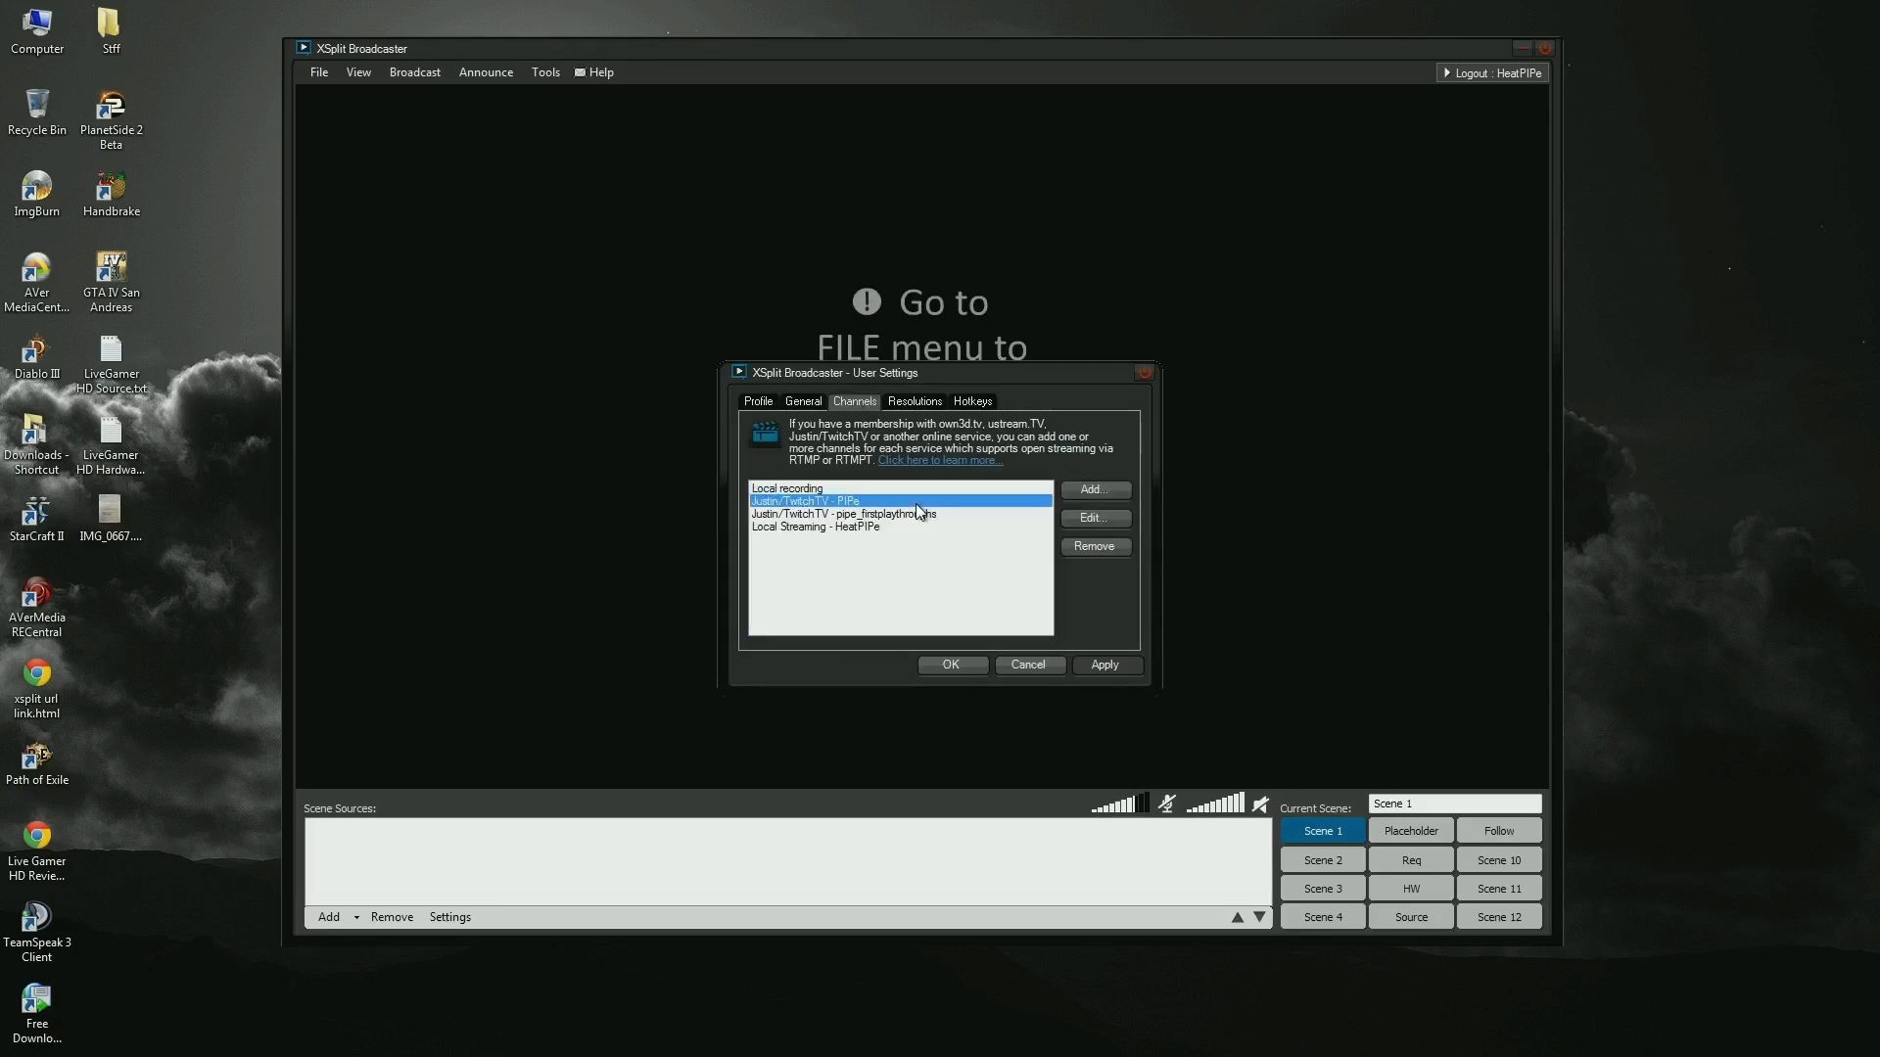
left_click(1119, 519)
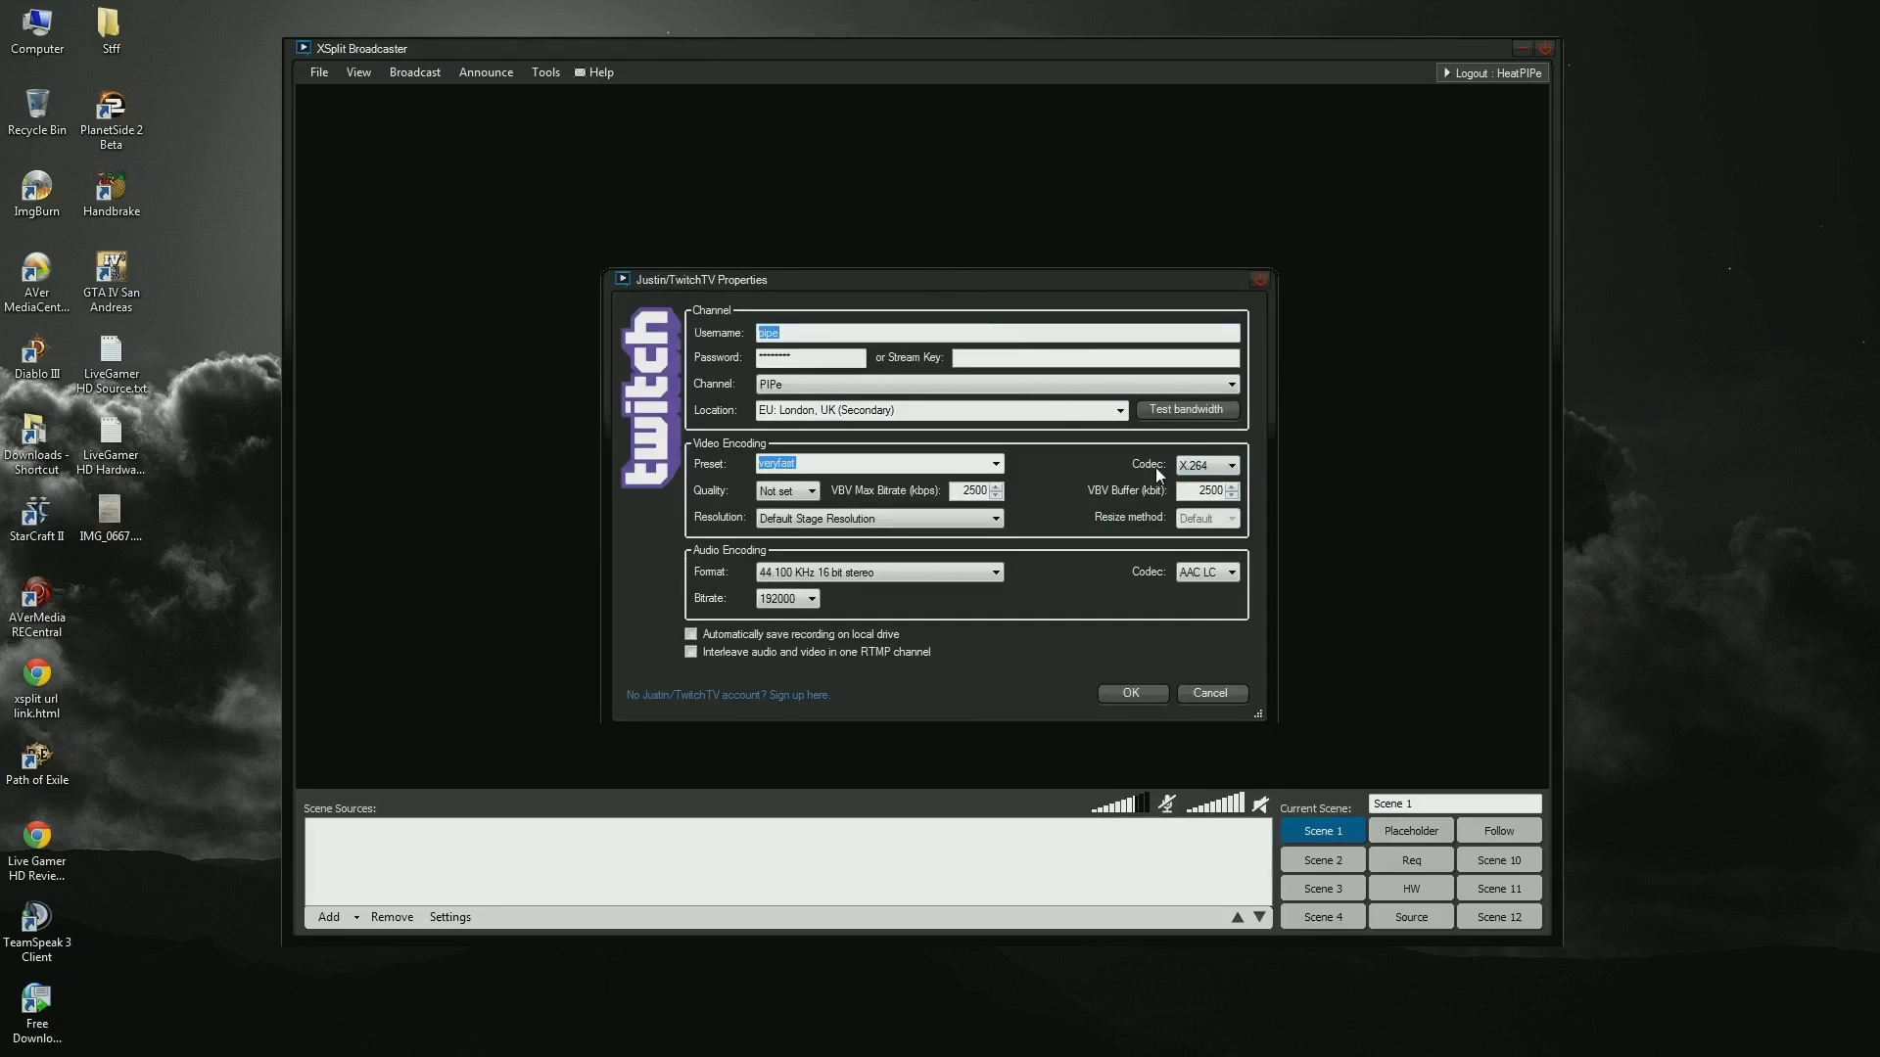
- Set the codec to AVerMedia, keep Default Stage Resolution, and save the settings
left_click(1230, 466)
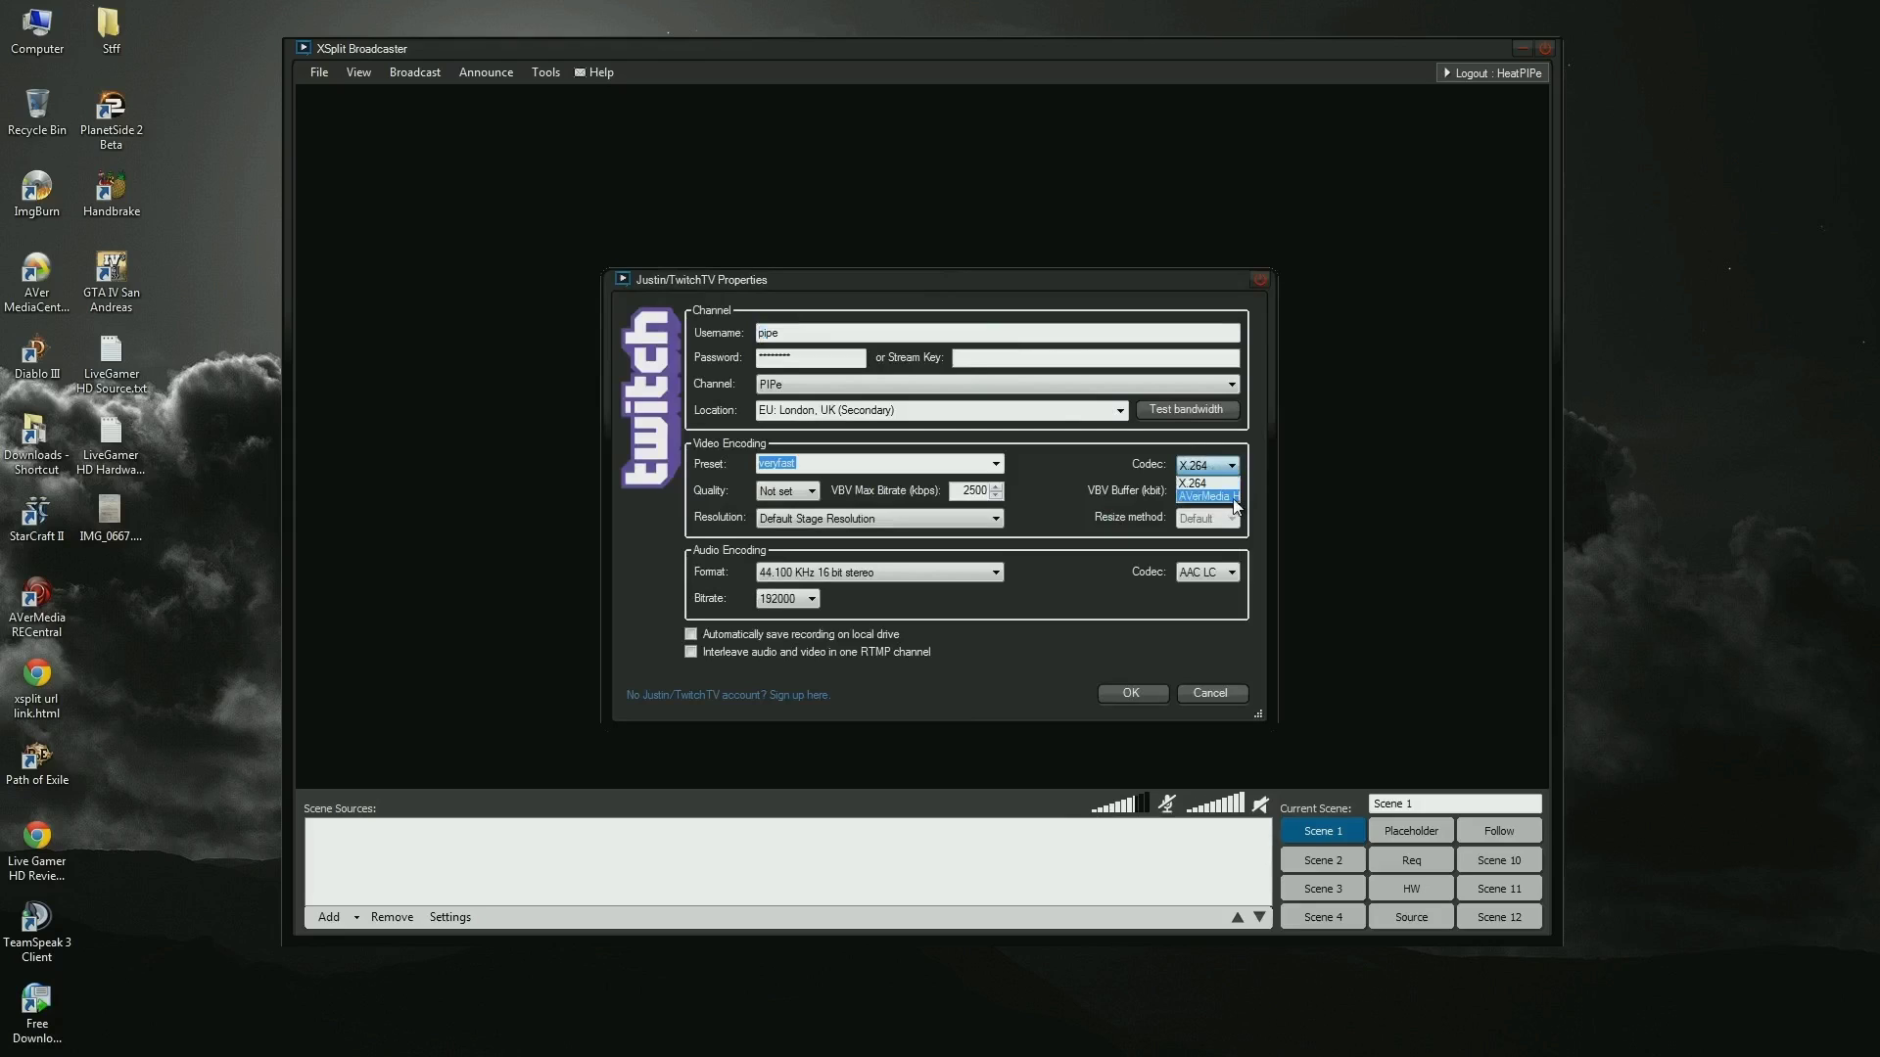
left_click(1233, 499)
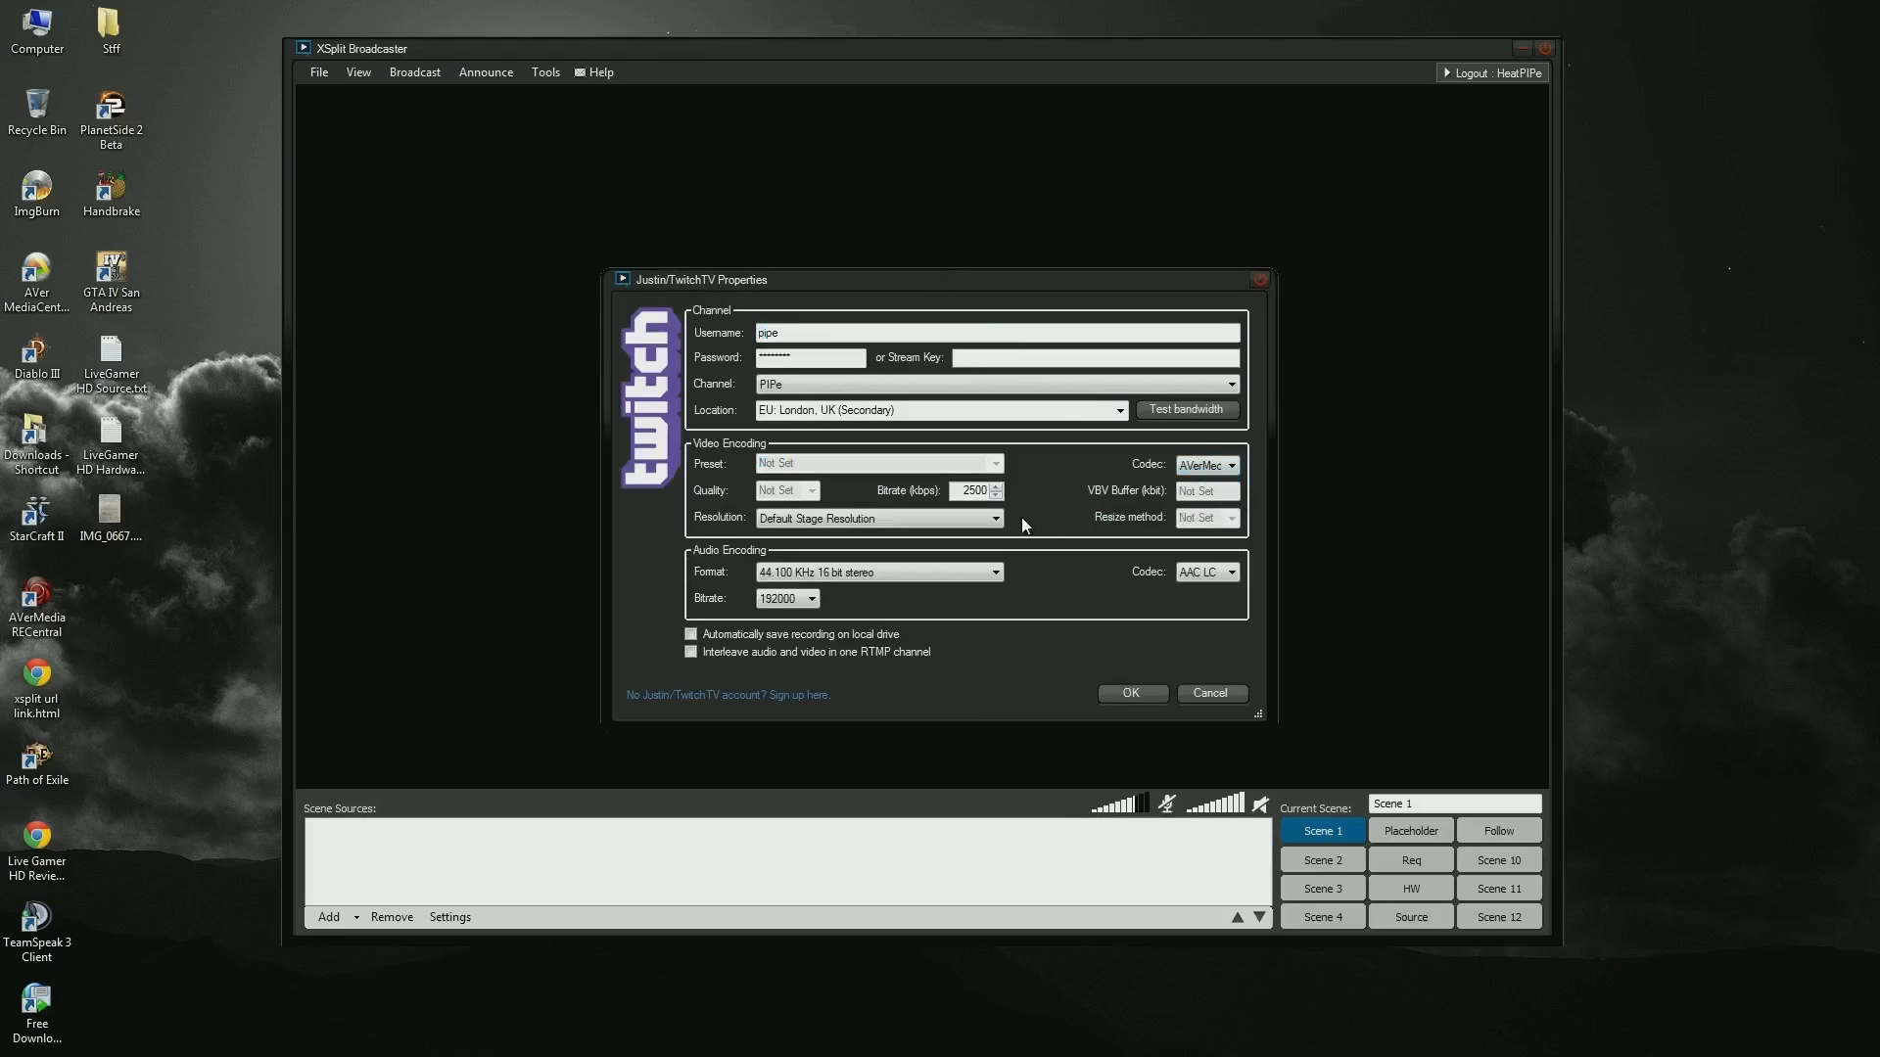
left_click(994, 518)
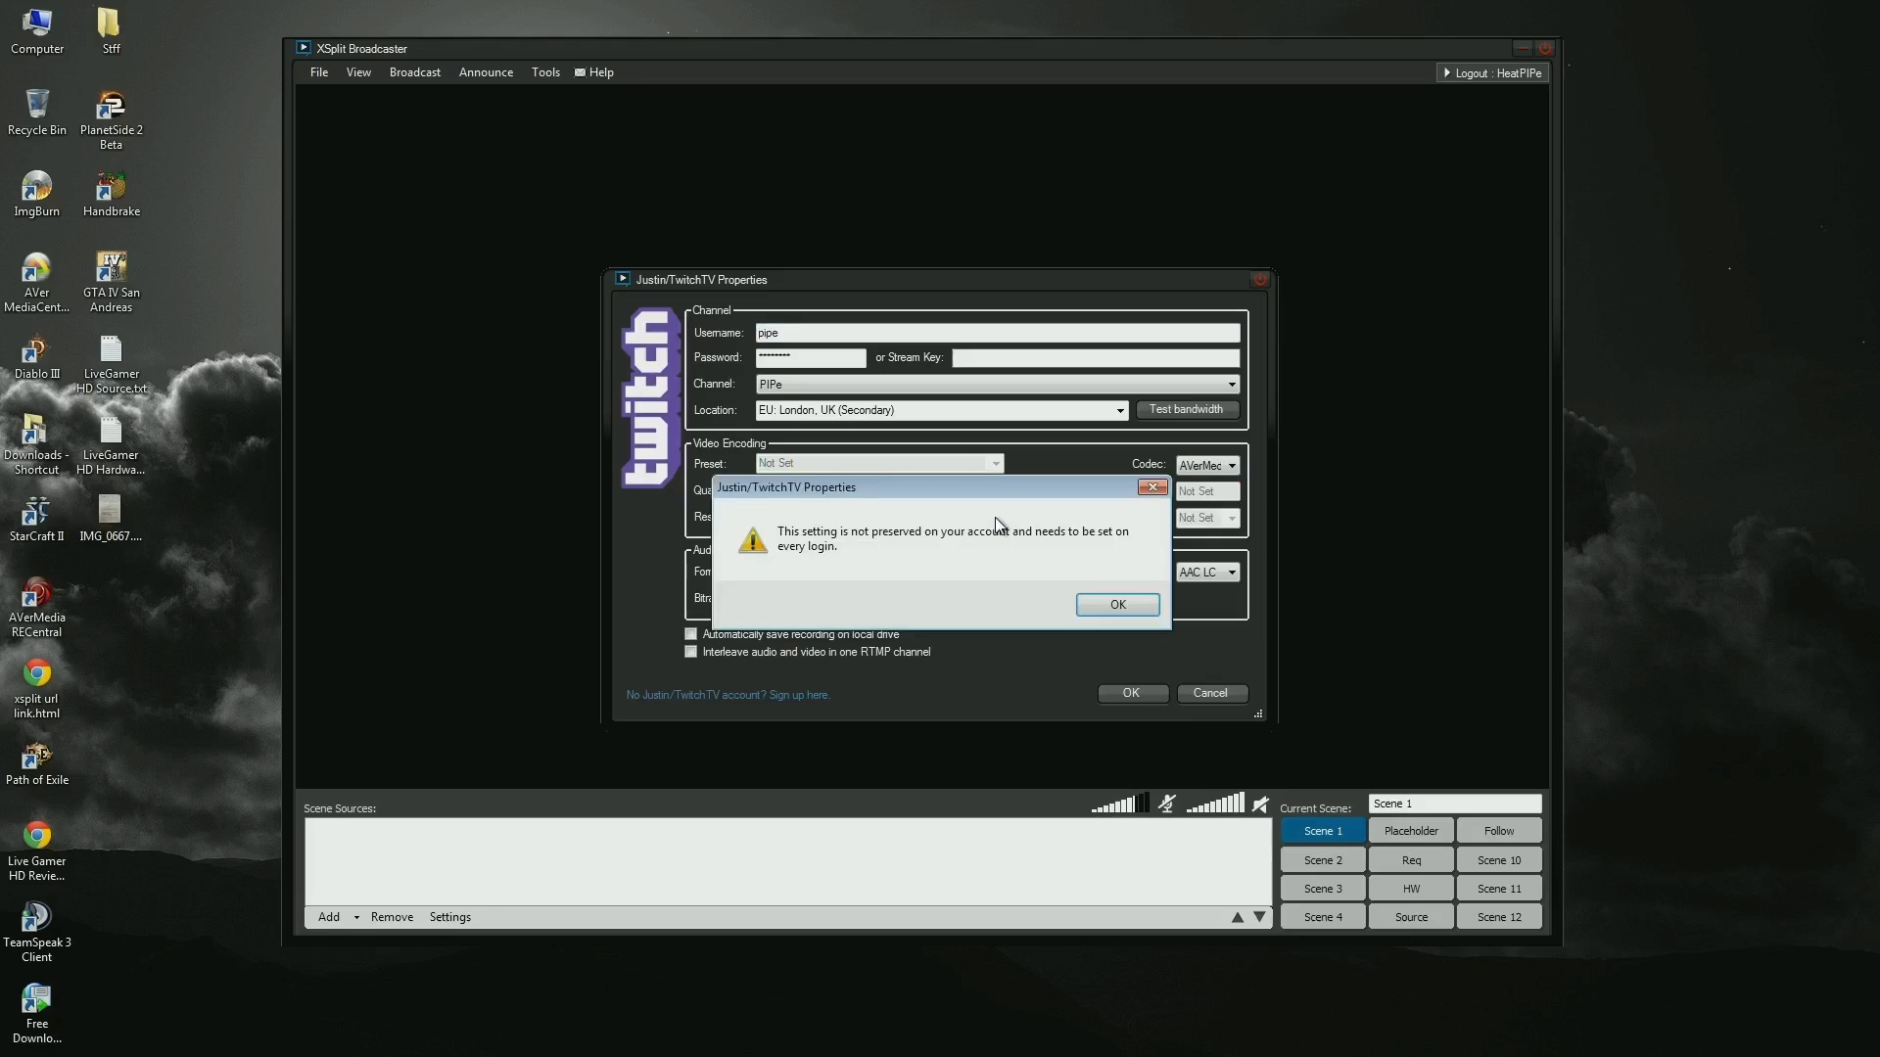
left_click(1116, 606)
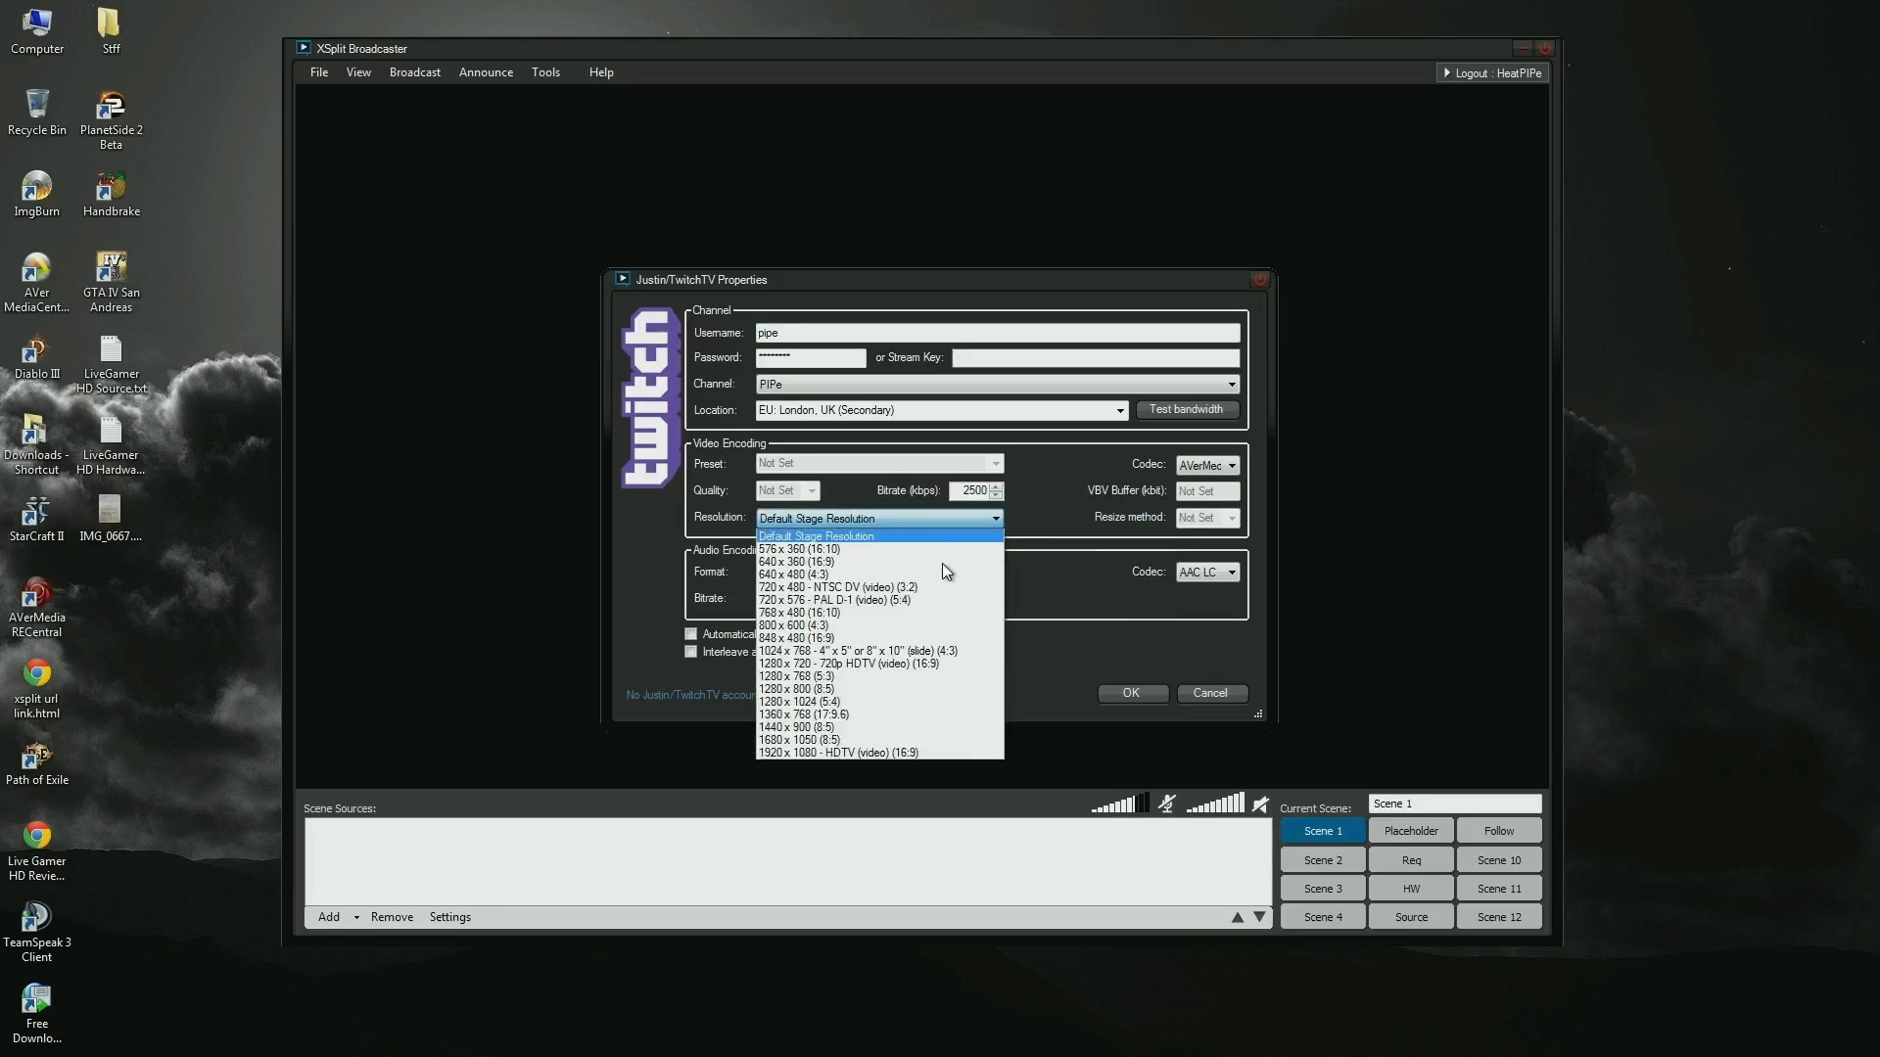
left_click(995, 517)
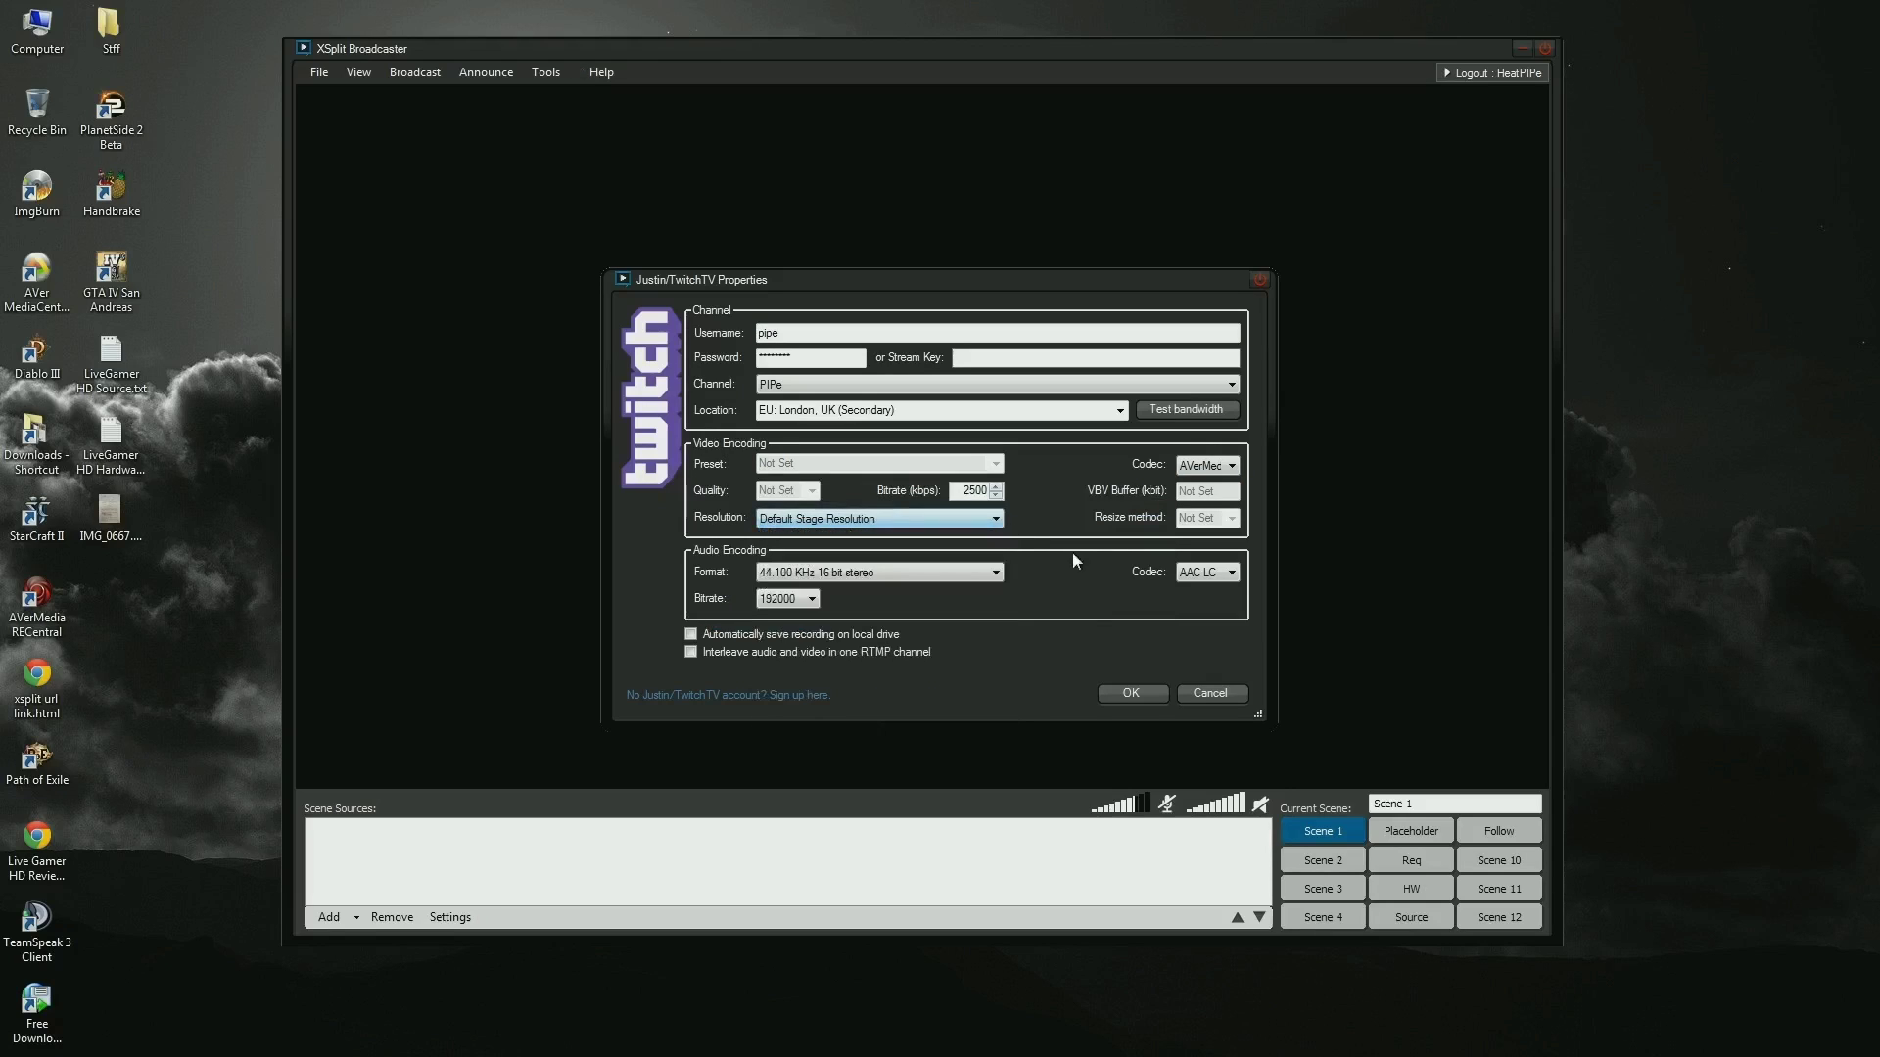
left_click(1129, 694)
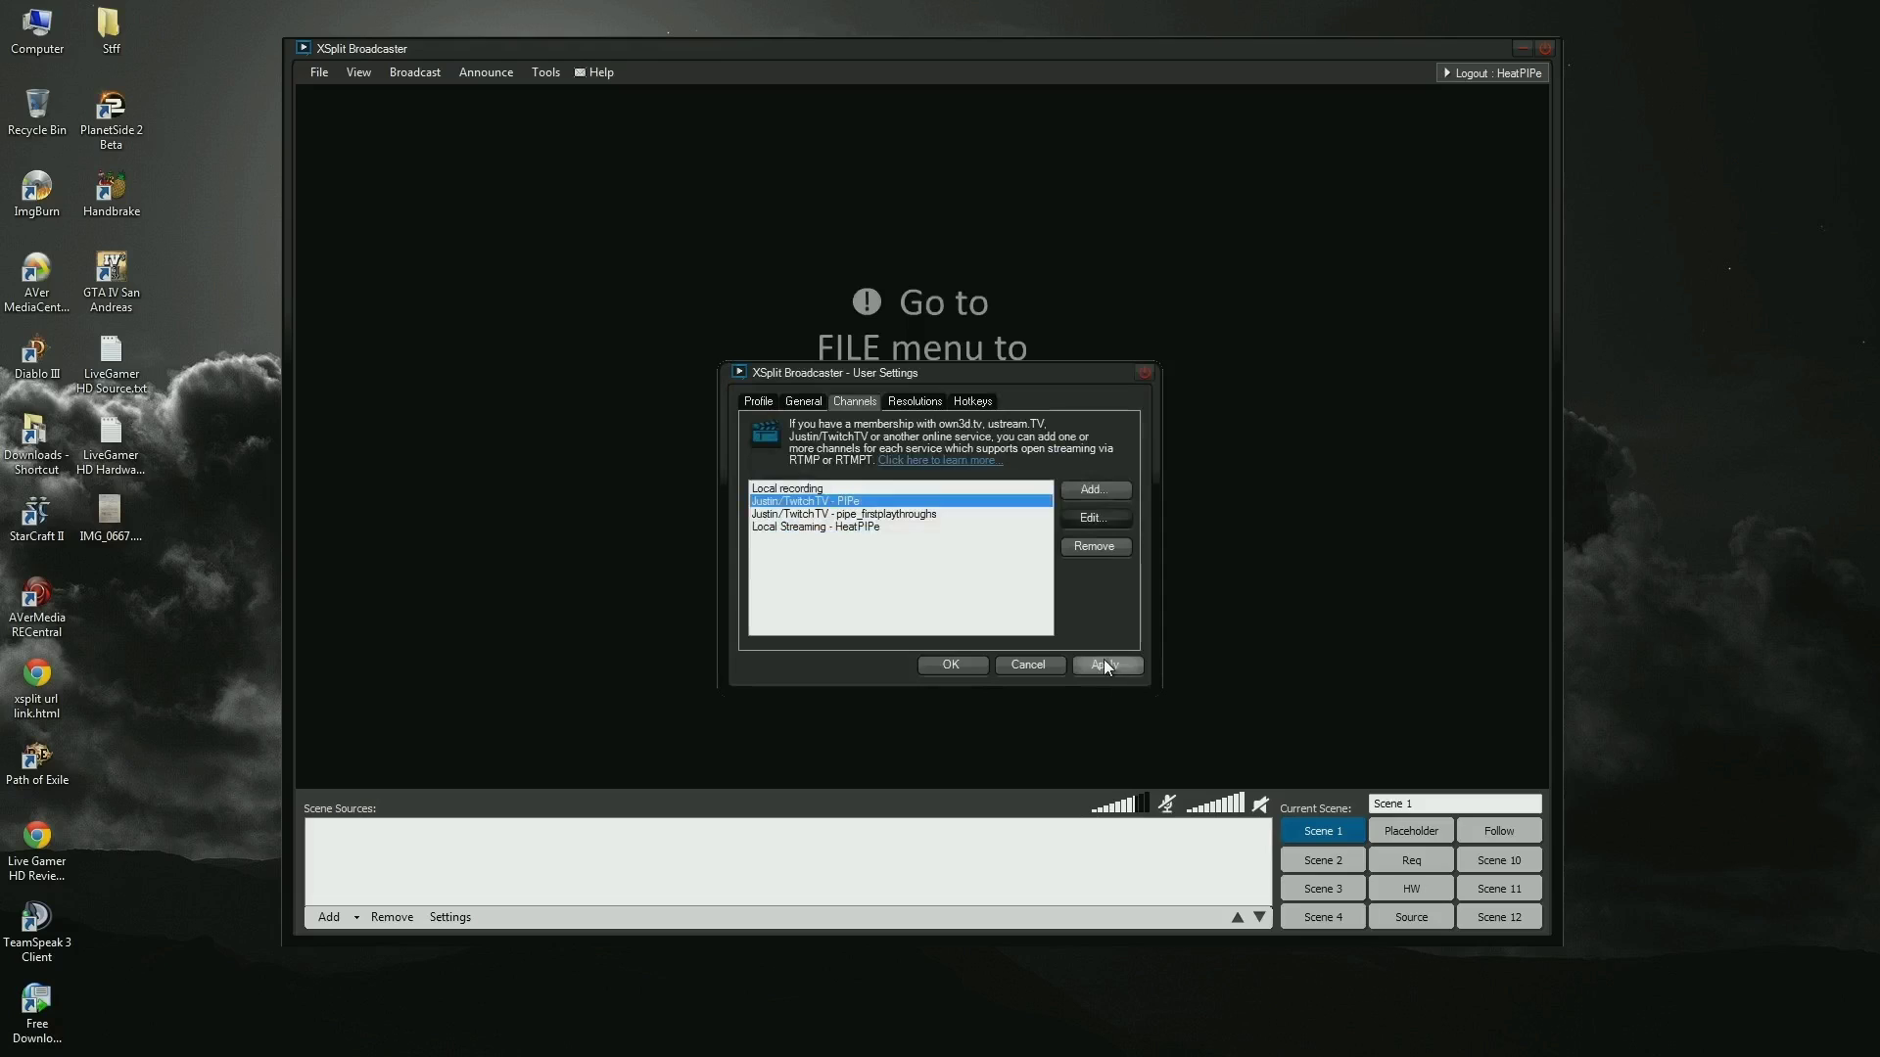
left_click(1102, 664)
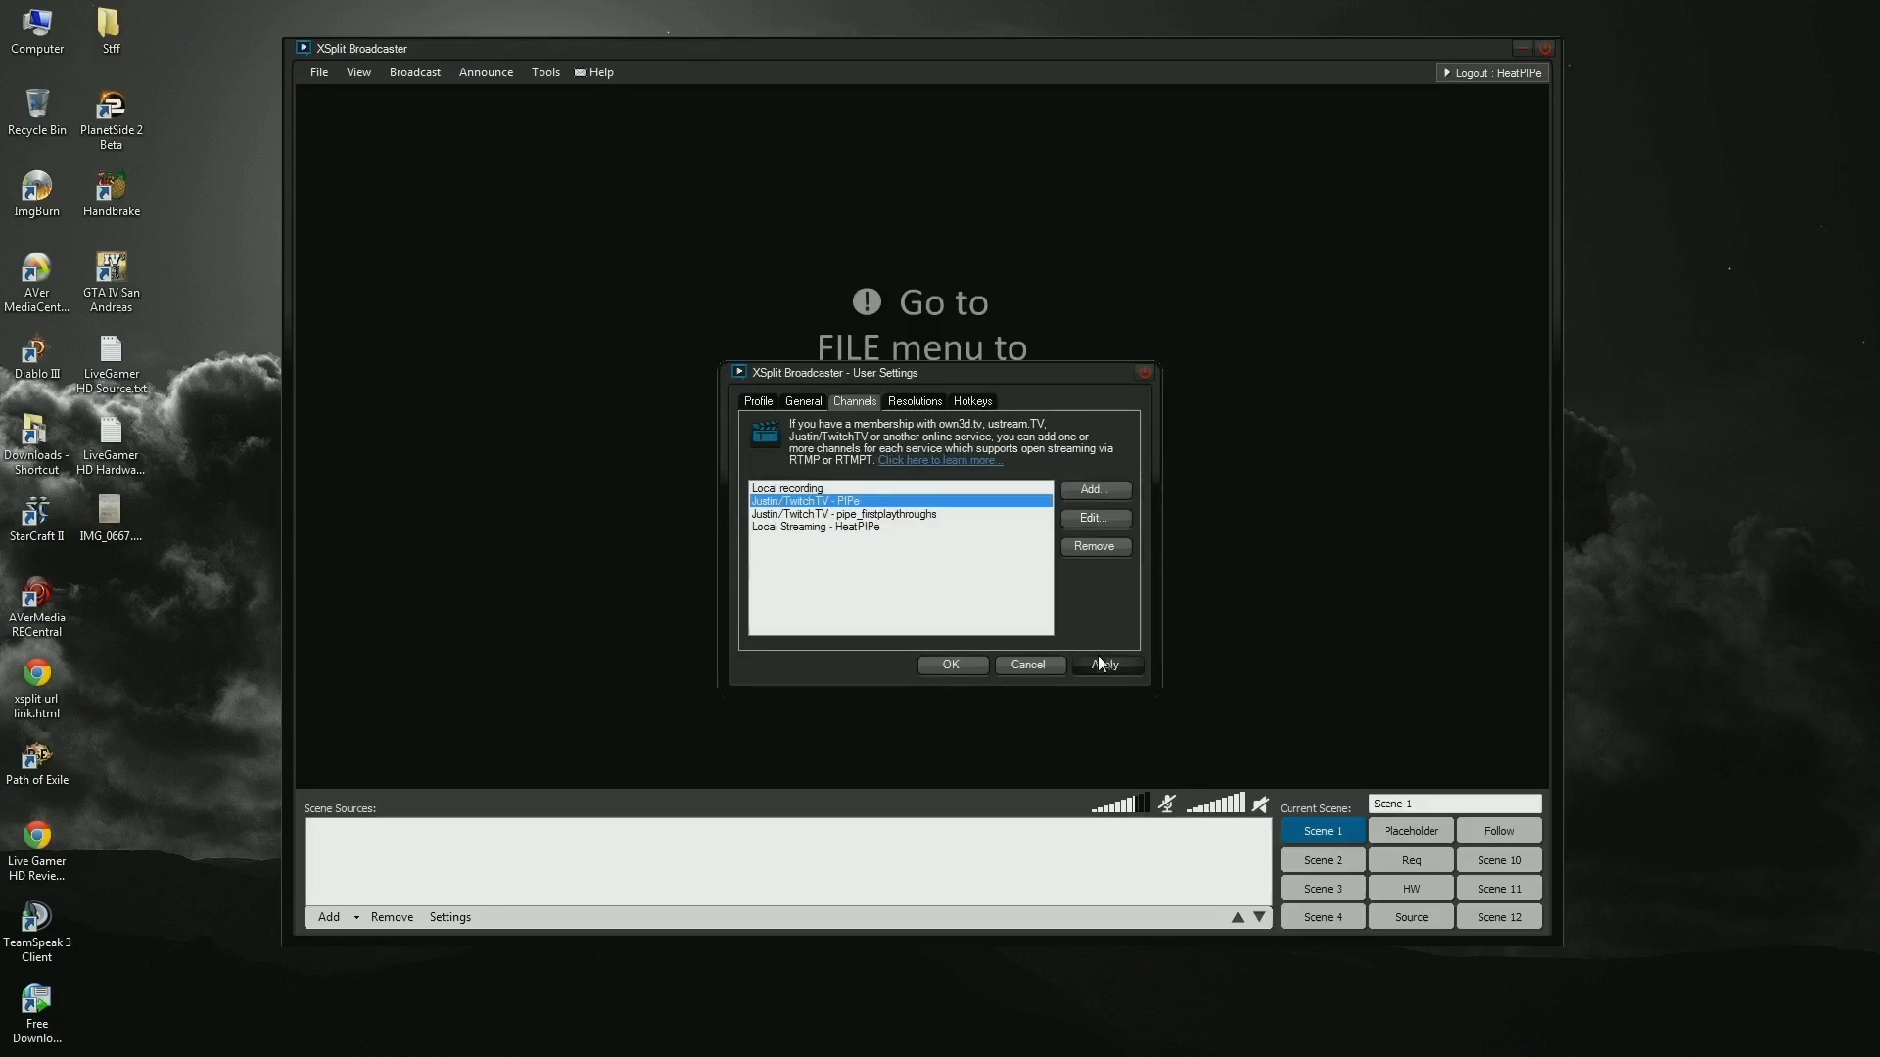
left_click(973, 660)
- Leave the frame rate at 60 fps and switch to Scene 2's recorded game video
left_click(357, 71)
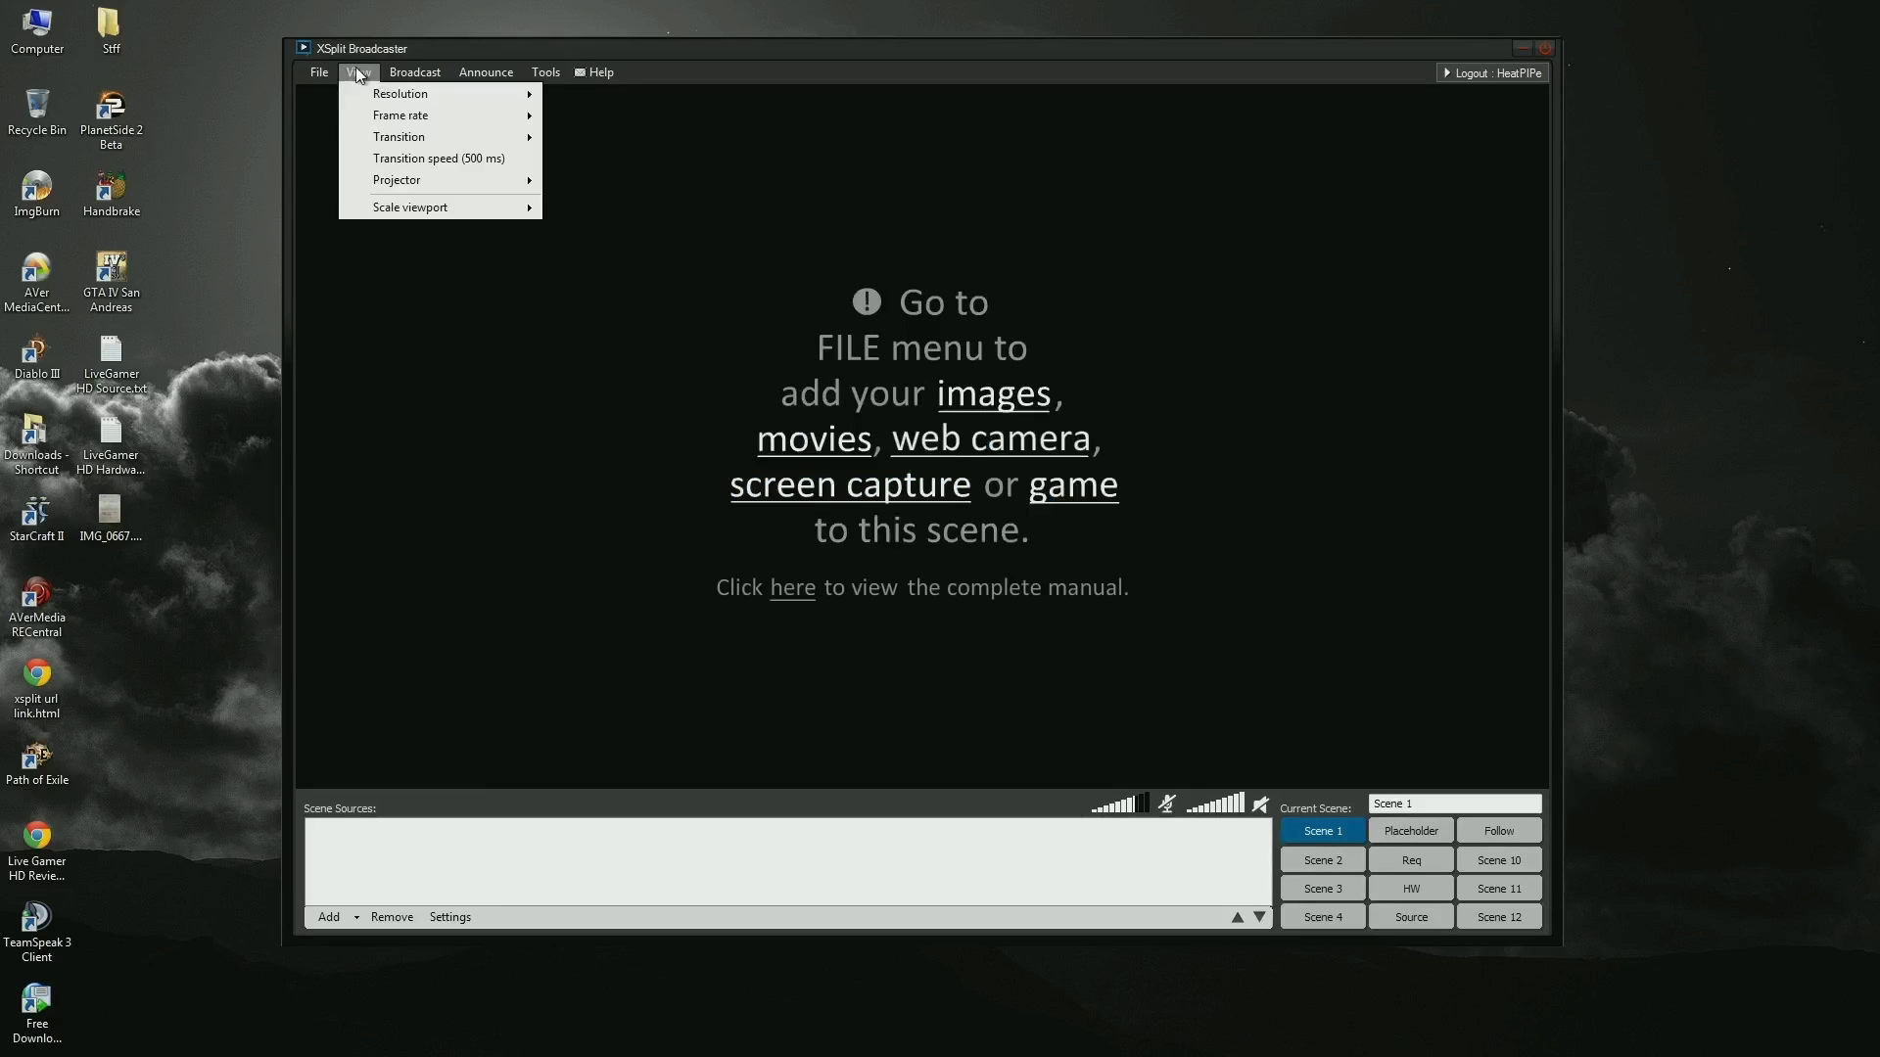
mouse_move(378, 100)
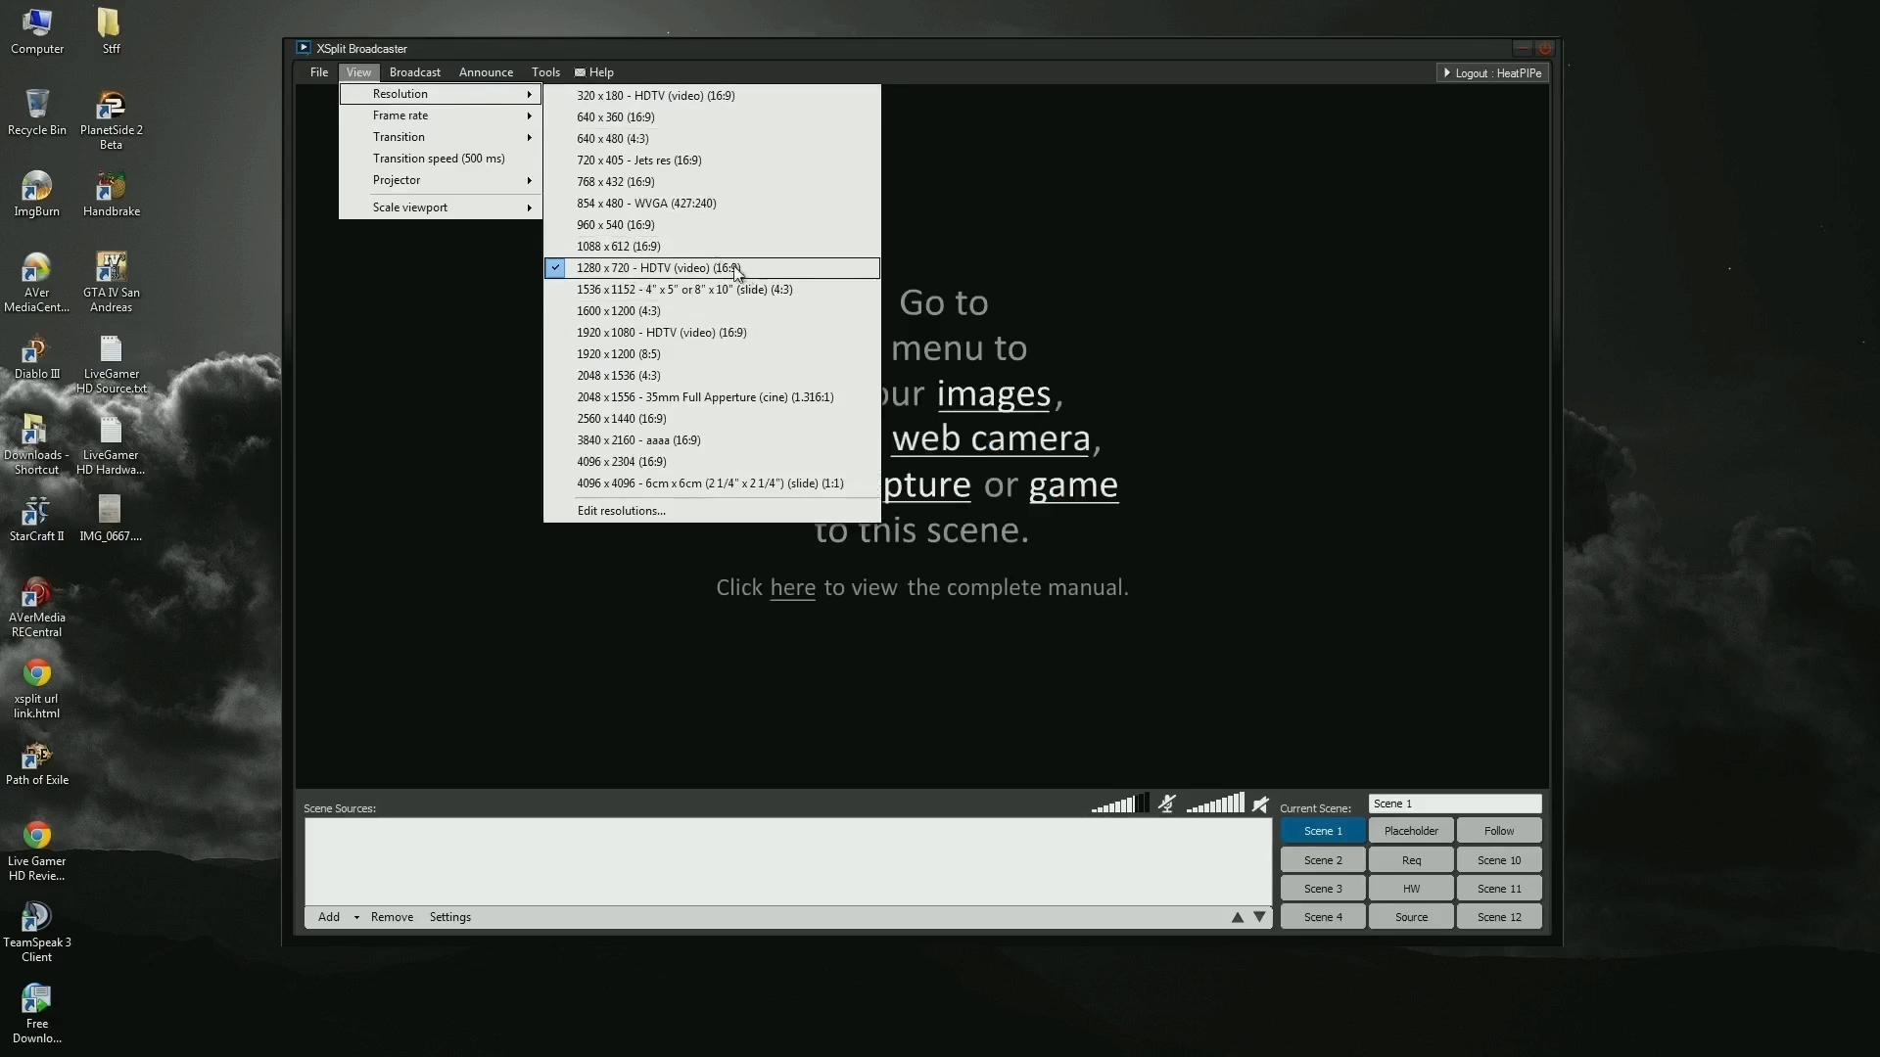
mouse_move(524, 116)
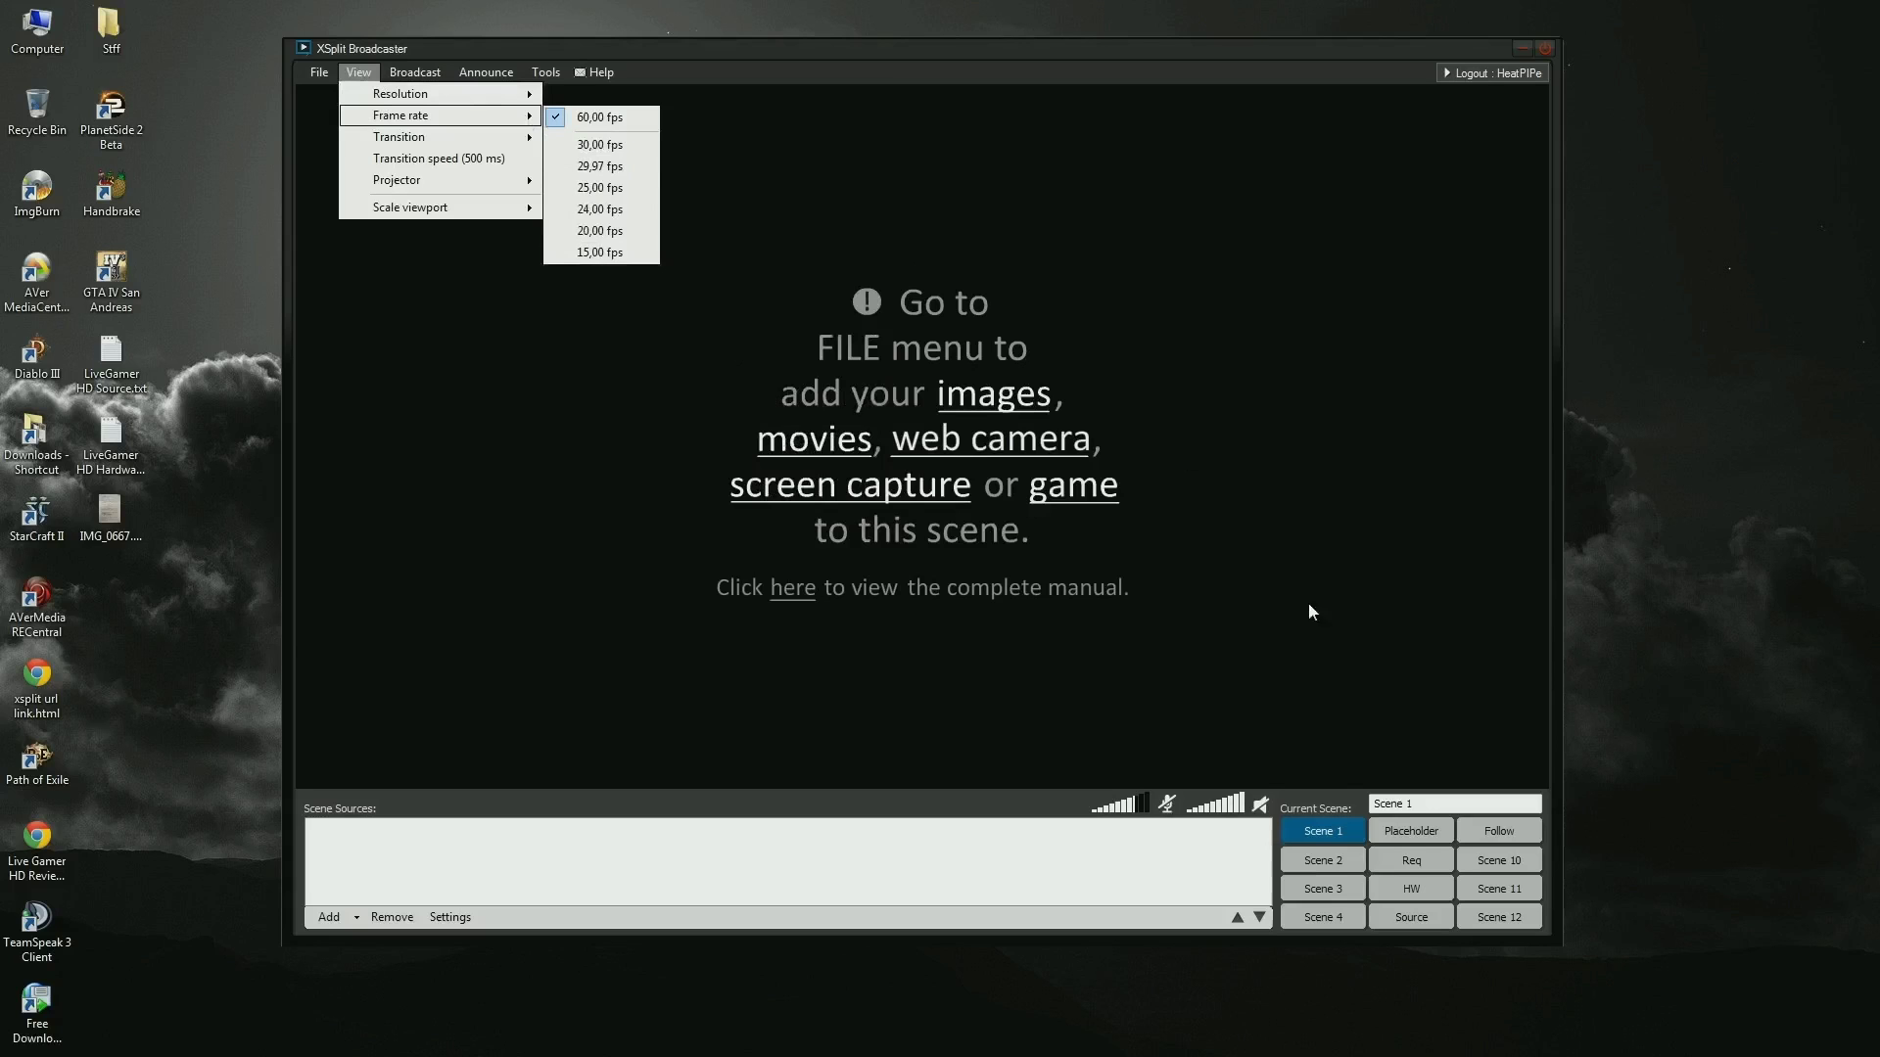
left_click(1325, 861)
- Stream Scene 2 live to Justin/TwitchTV and check it on the channel page in Firefox
left_click(1324, 862)
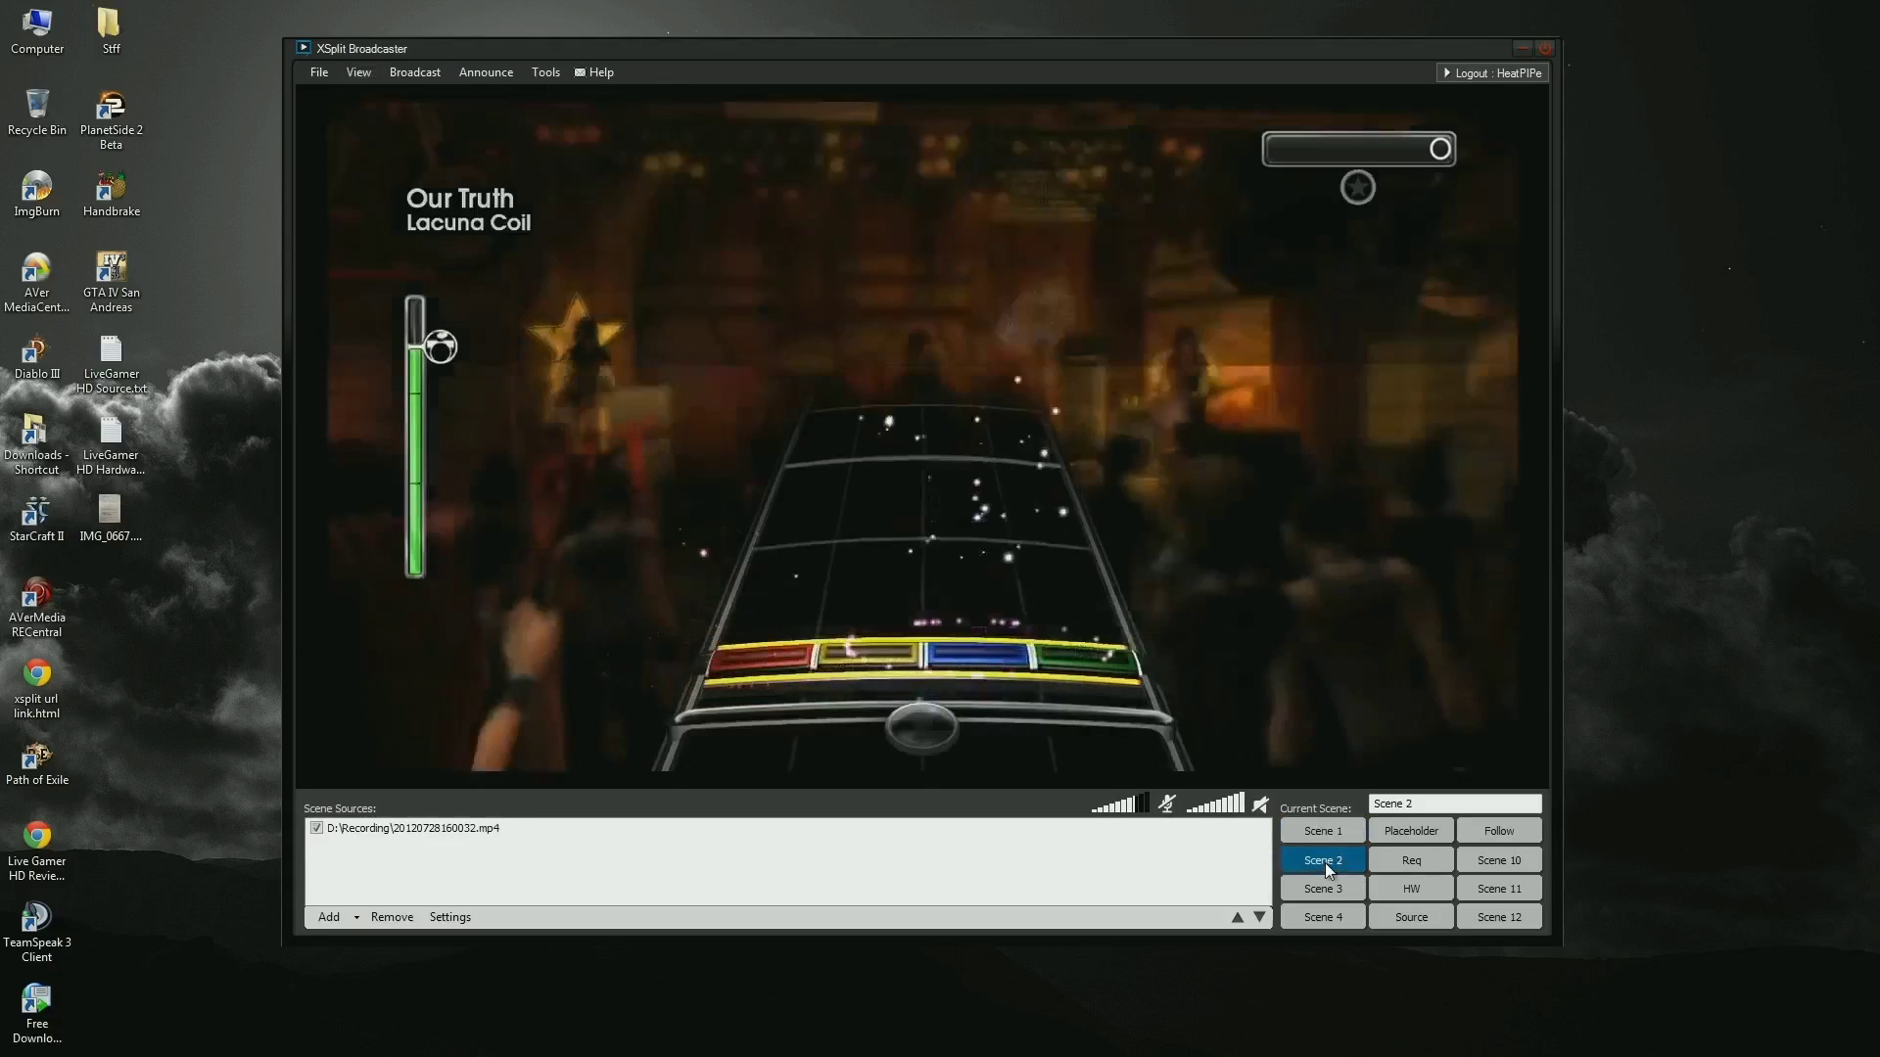
left_click(426, 71)
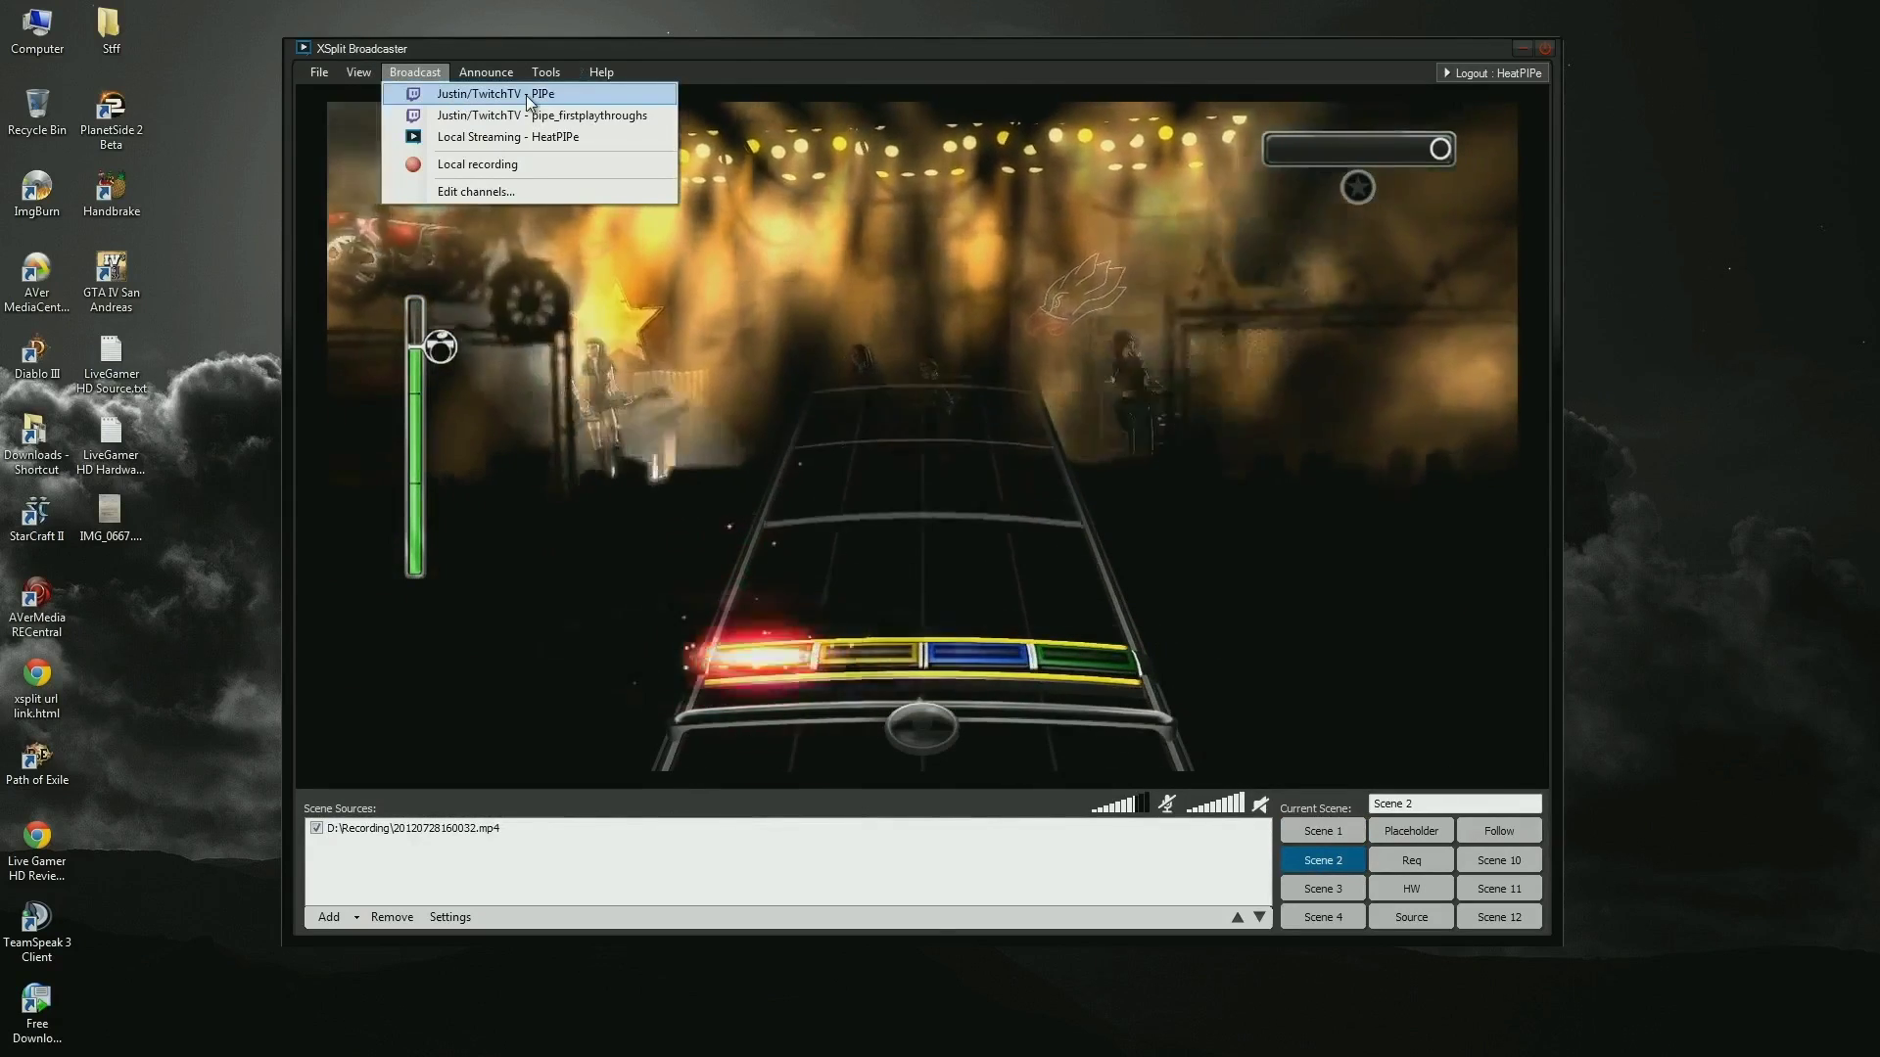
left_click(526, 96)
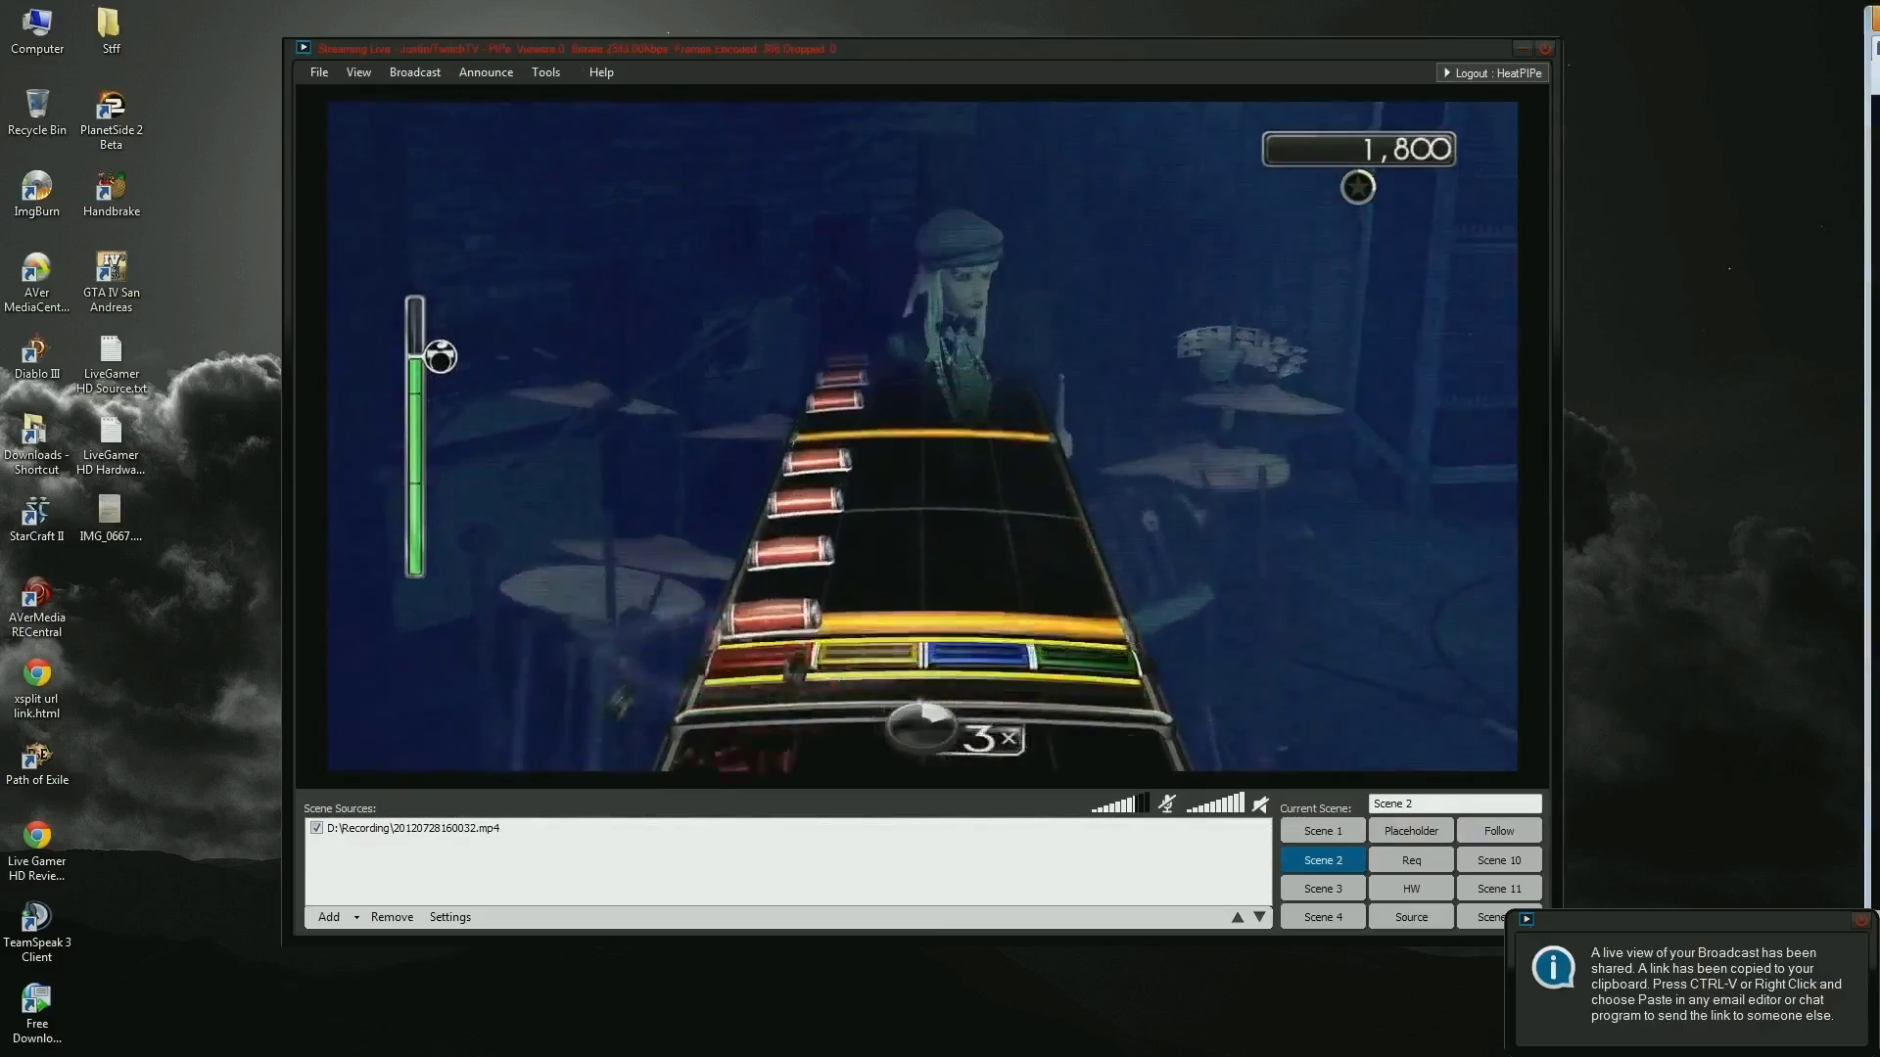
left_click_drag(1879, 10, 799, 77)
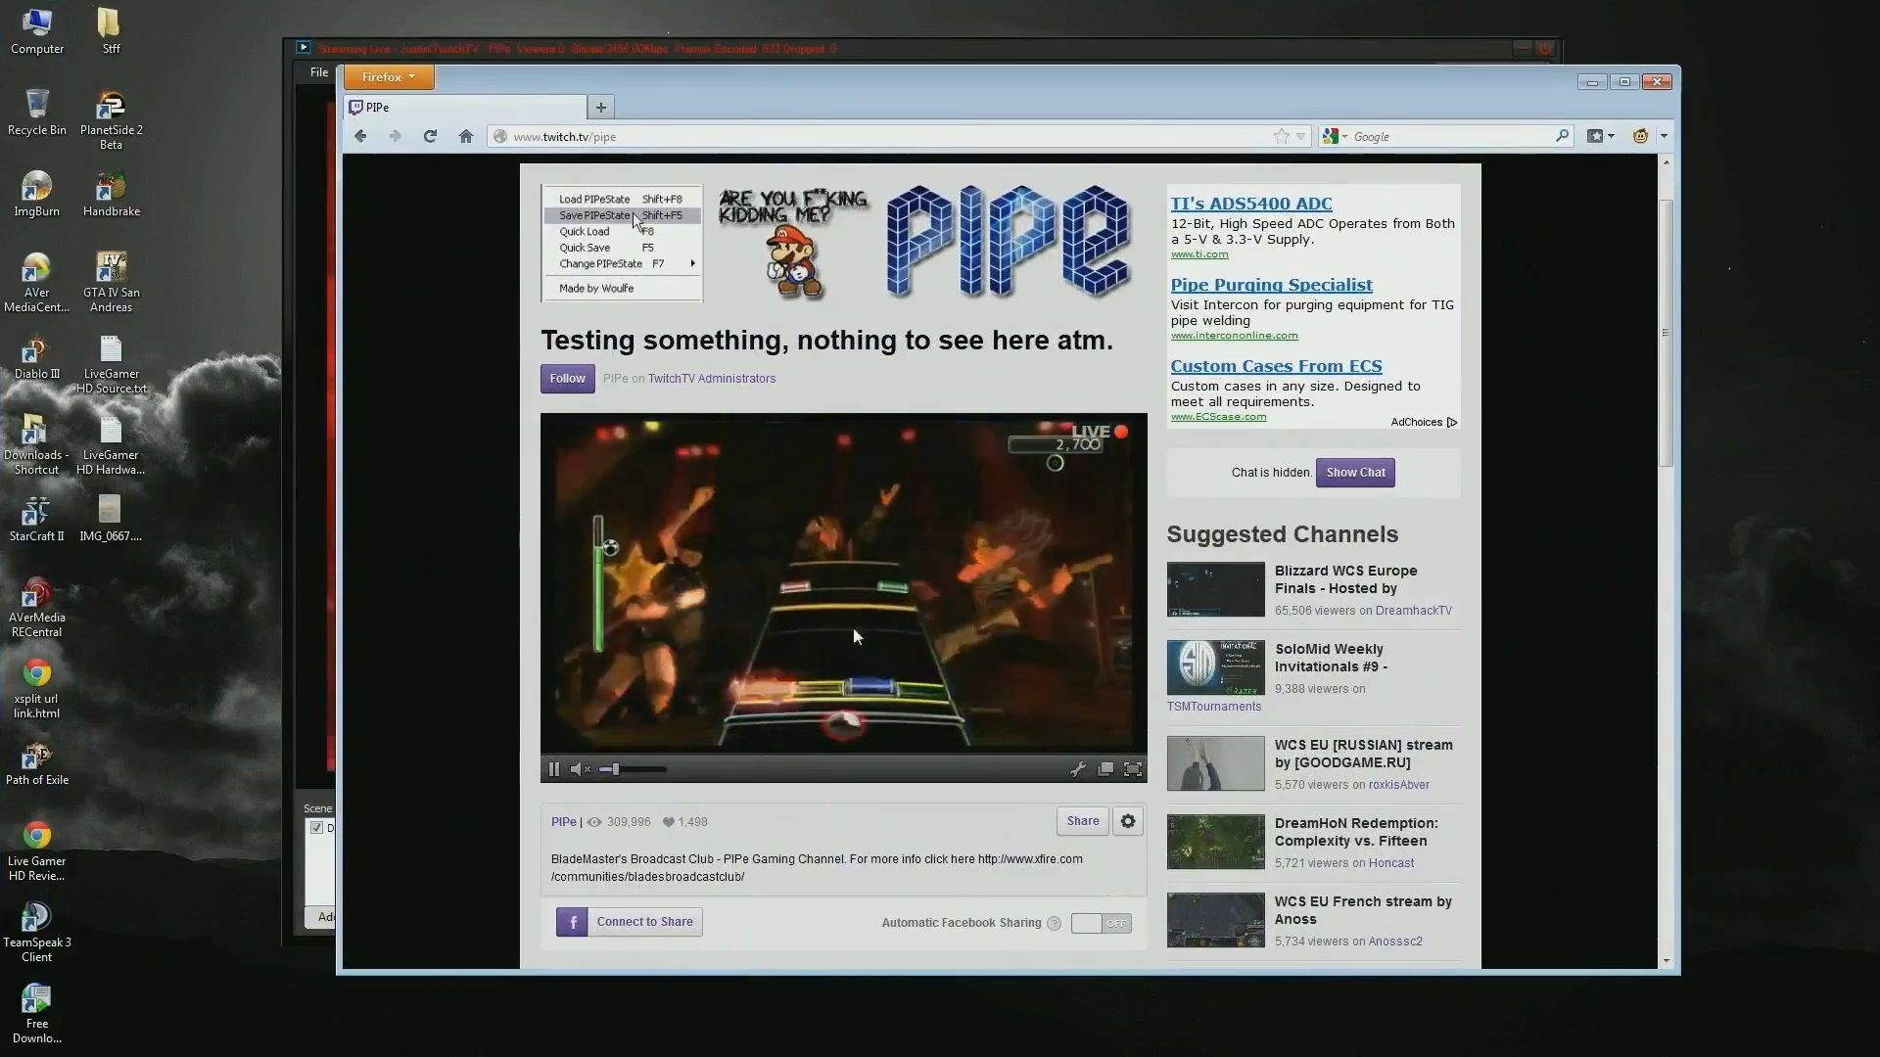
left_click_drag(822, 94, 1878, 91)
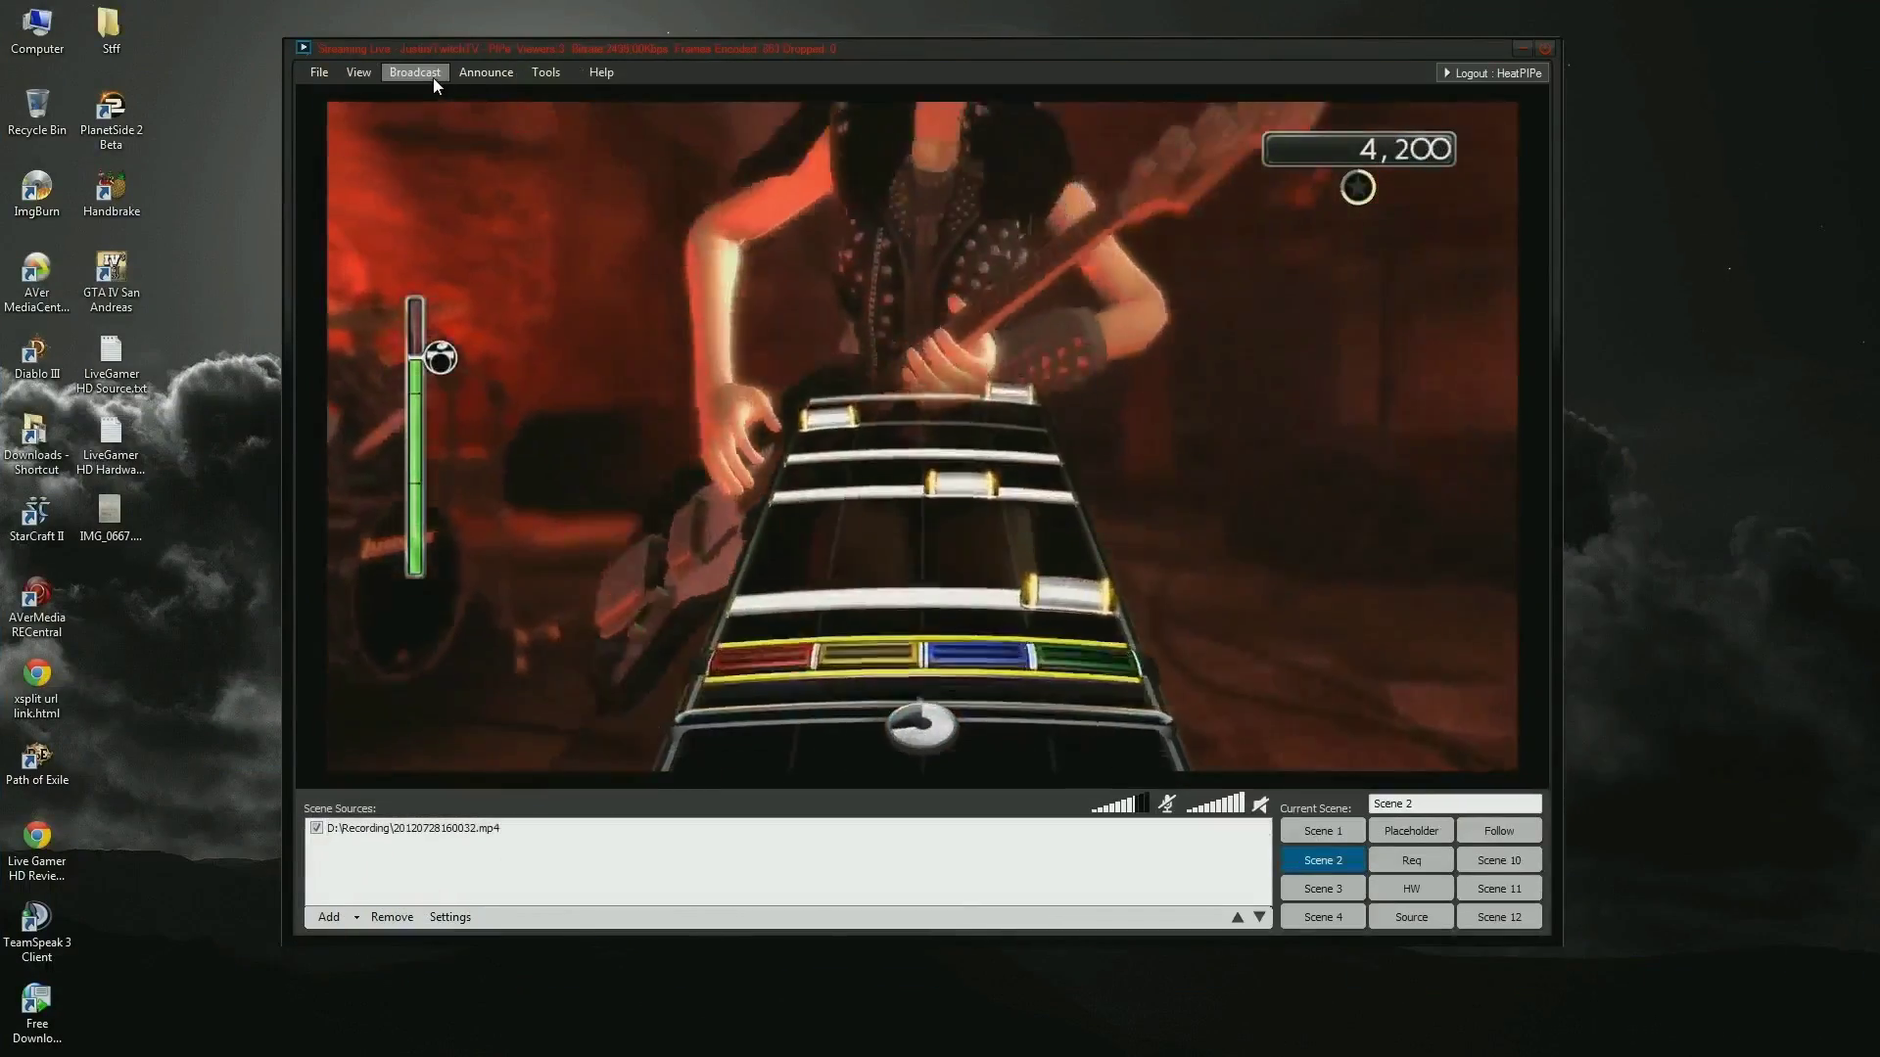
- Stop the Justin/TwitchTV stream and return to the empty Scene 1
left_click(433, 75)
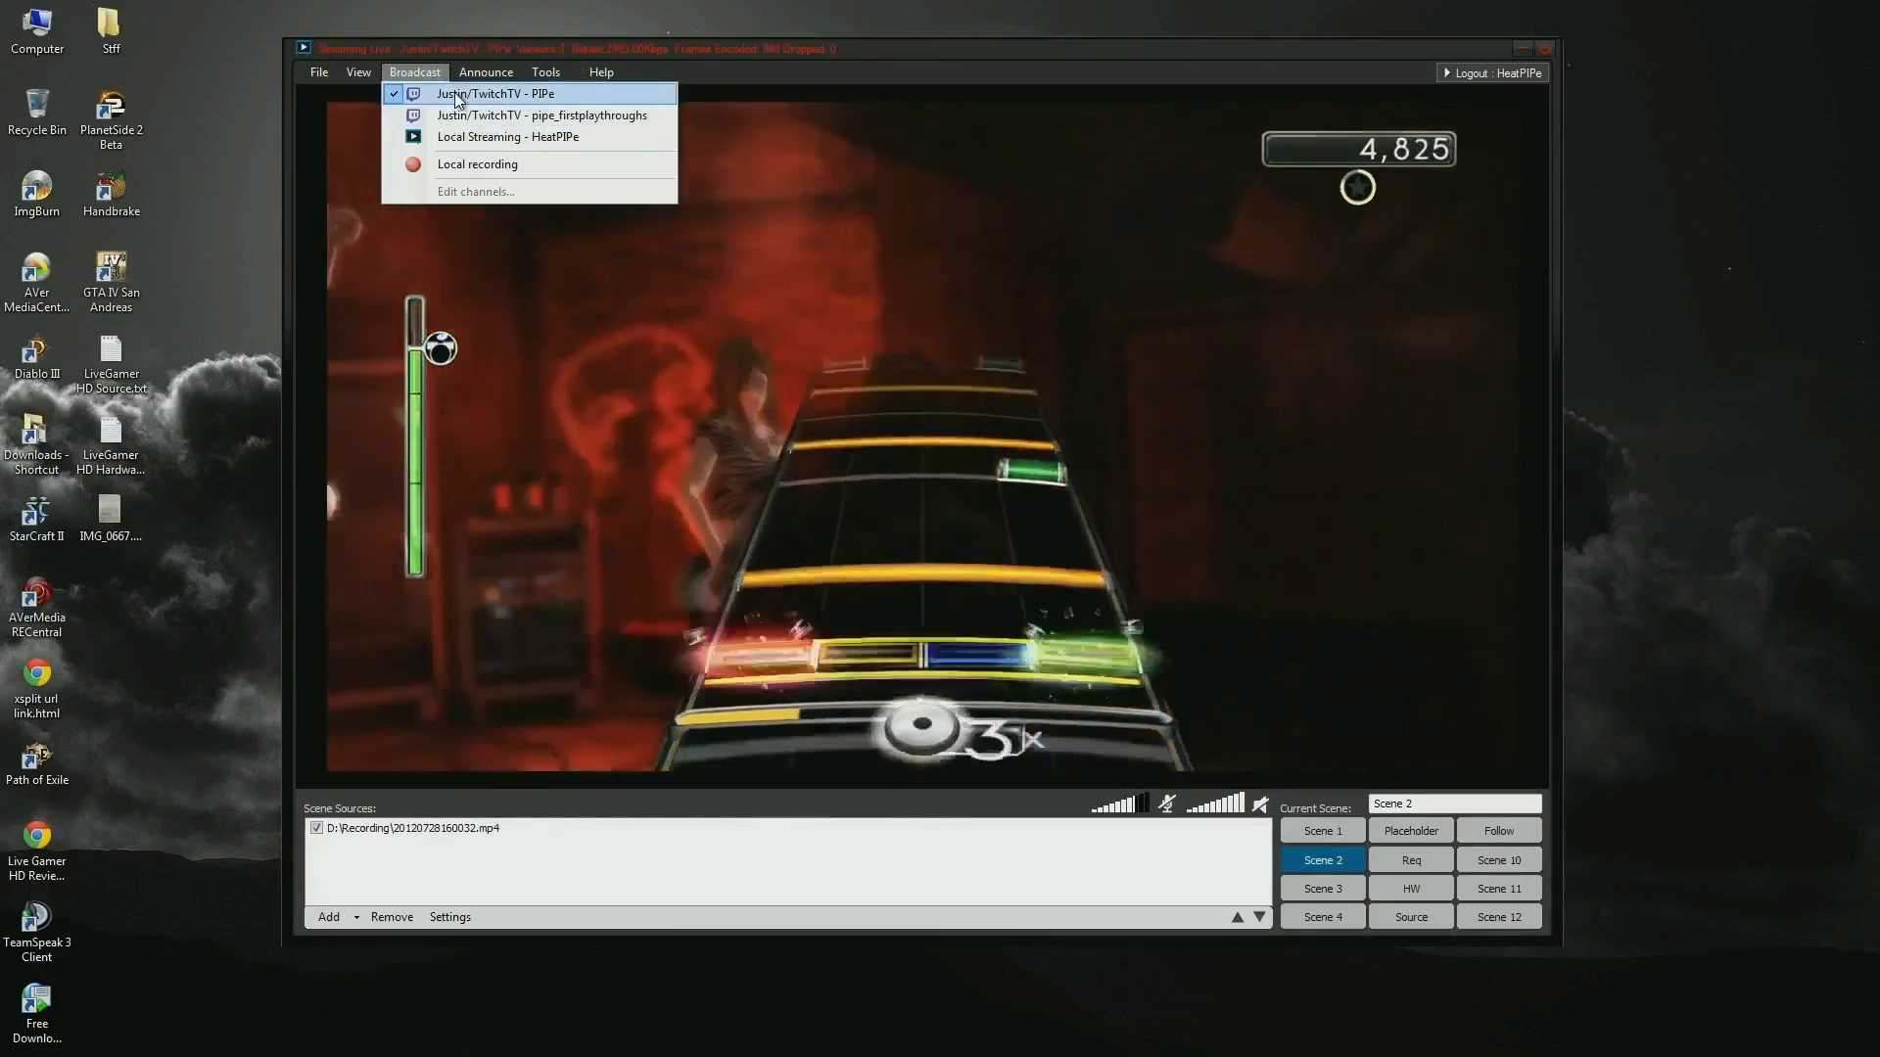
left_click(455, 93)
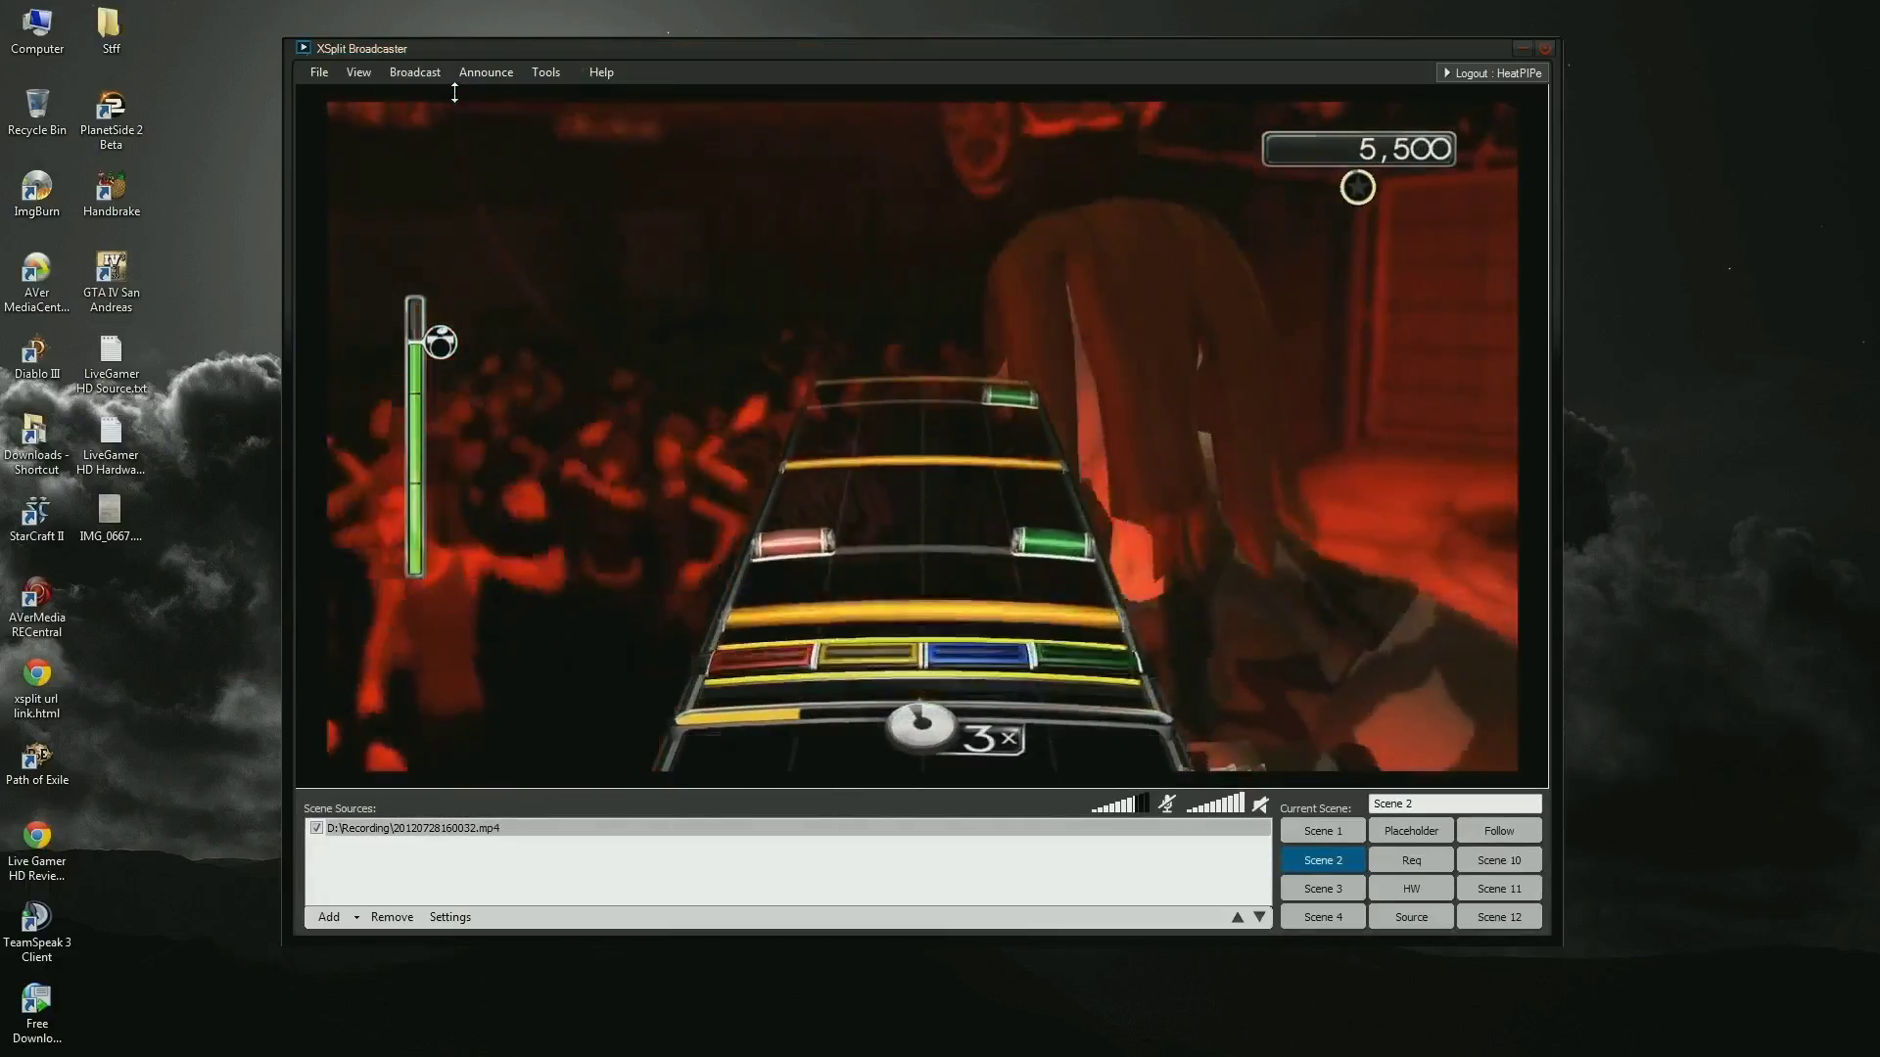
left_click(1301, 831)
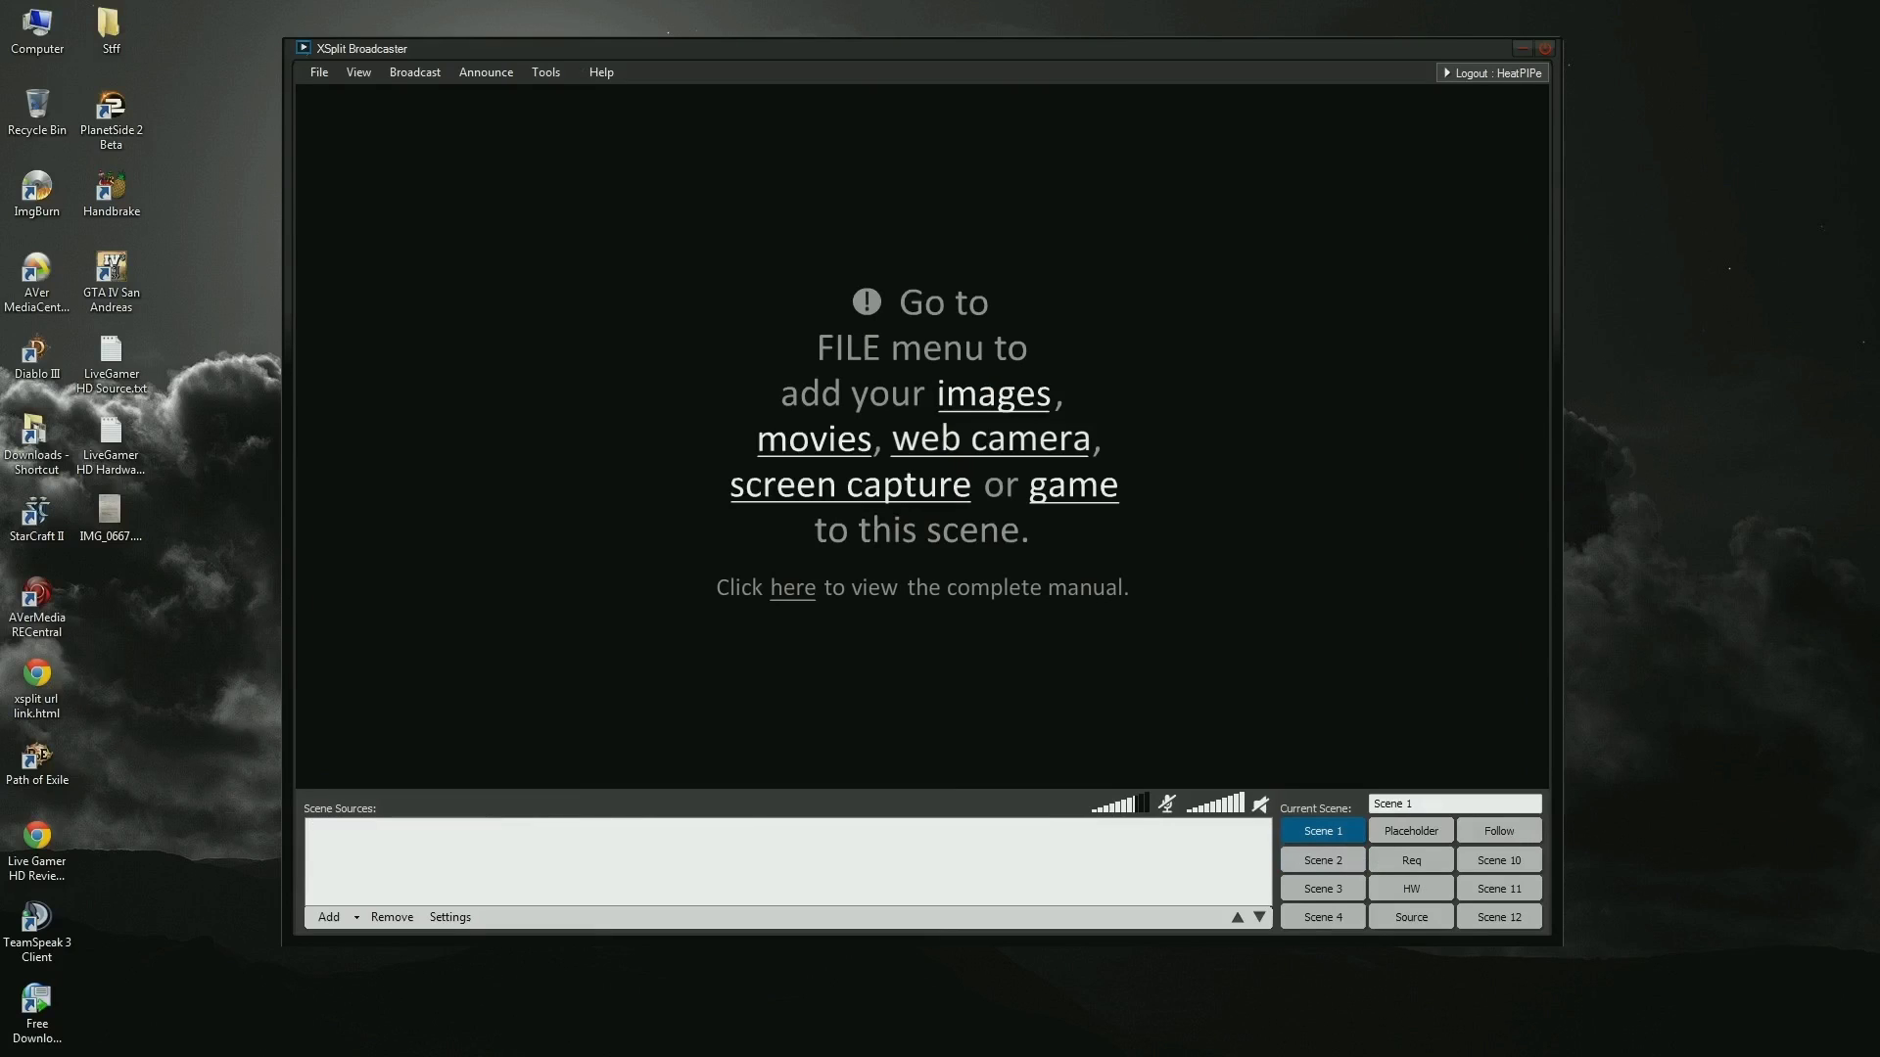
- Add the AVerMedia HD Capture C985 Bus 2 camera source, showing the Xbox 360 home screen
left_click(1382, 924)
left_click(315, 920)
mouse_move(415, 850)
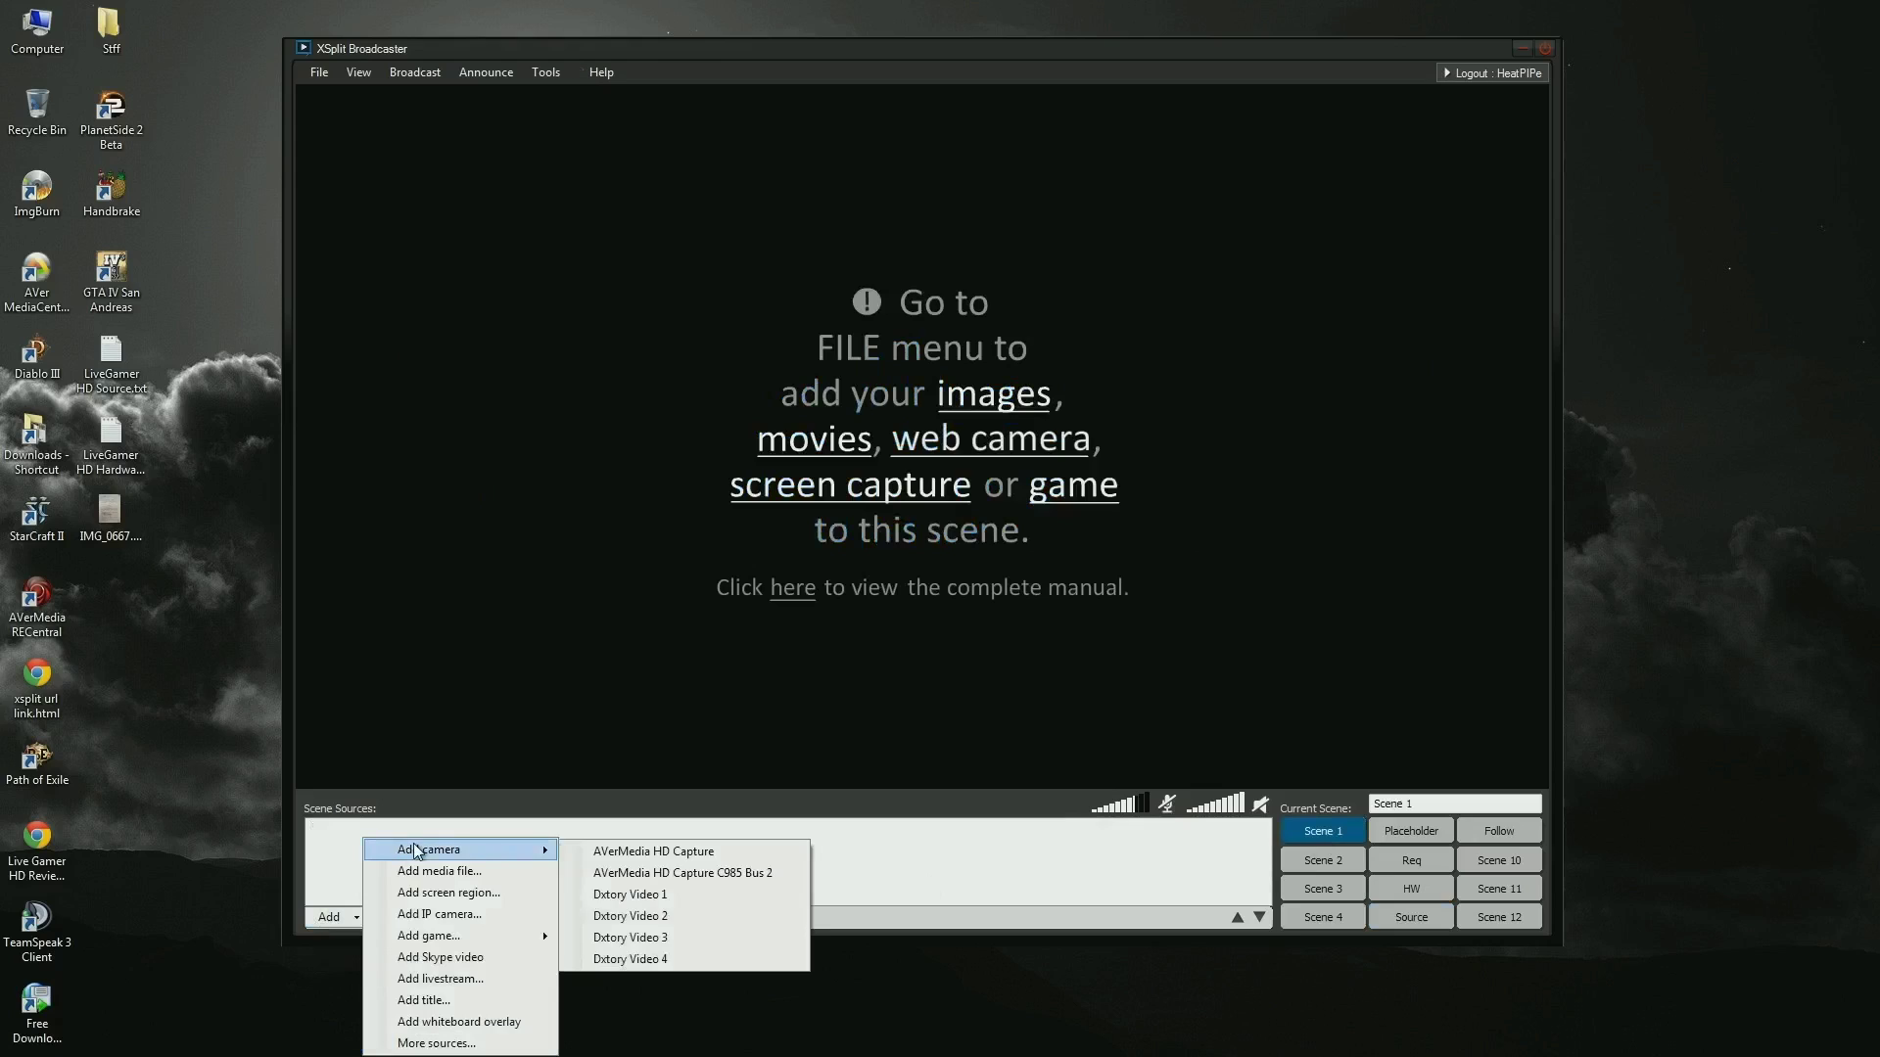
left_click(777, 873)
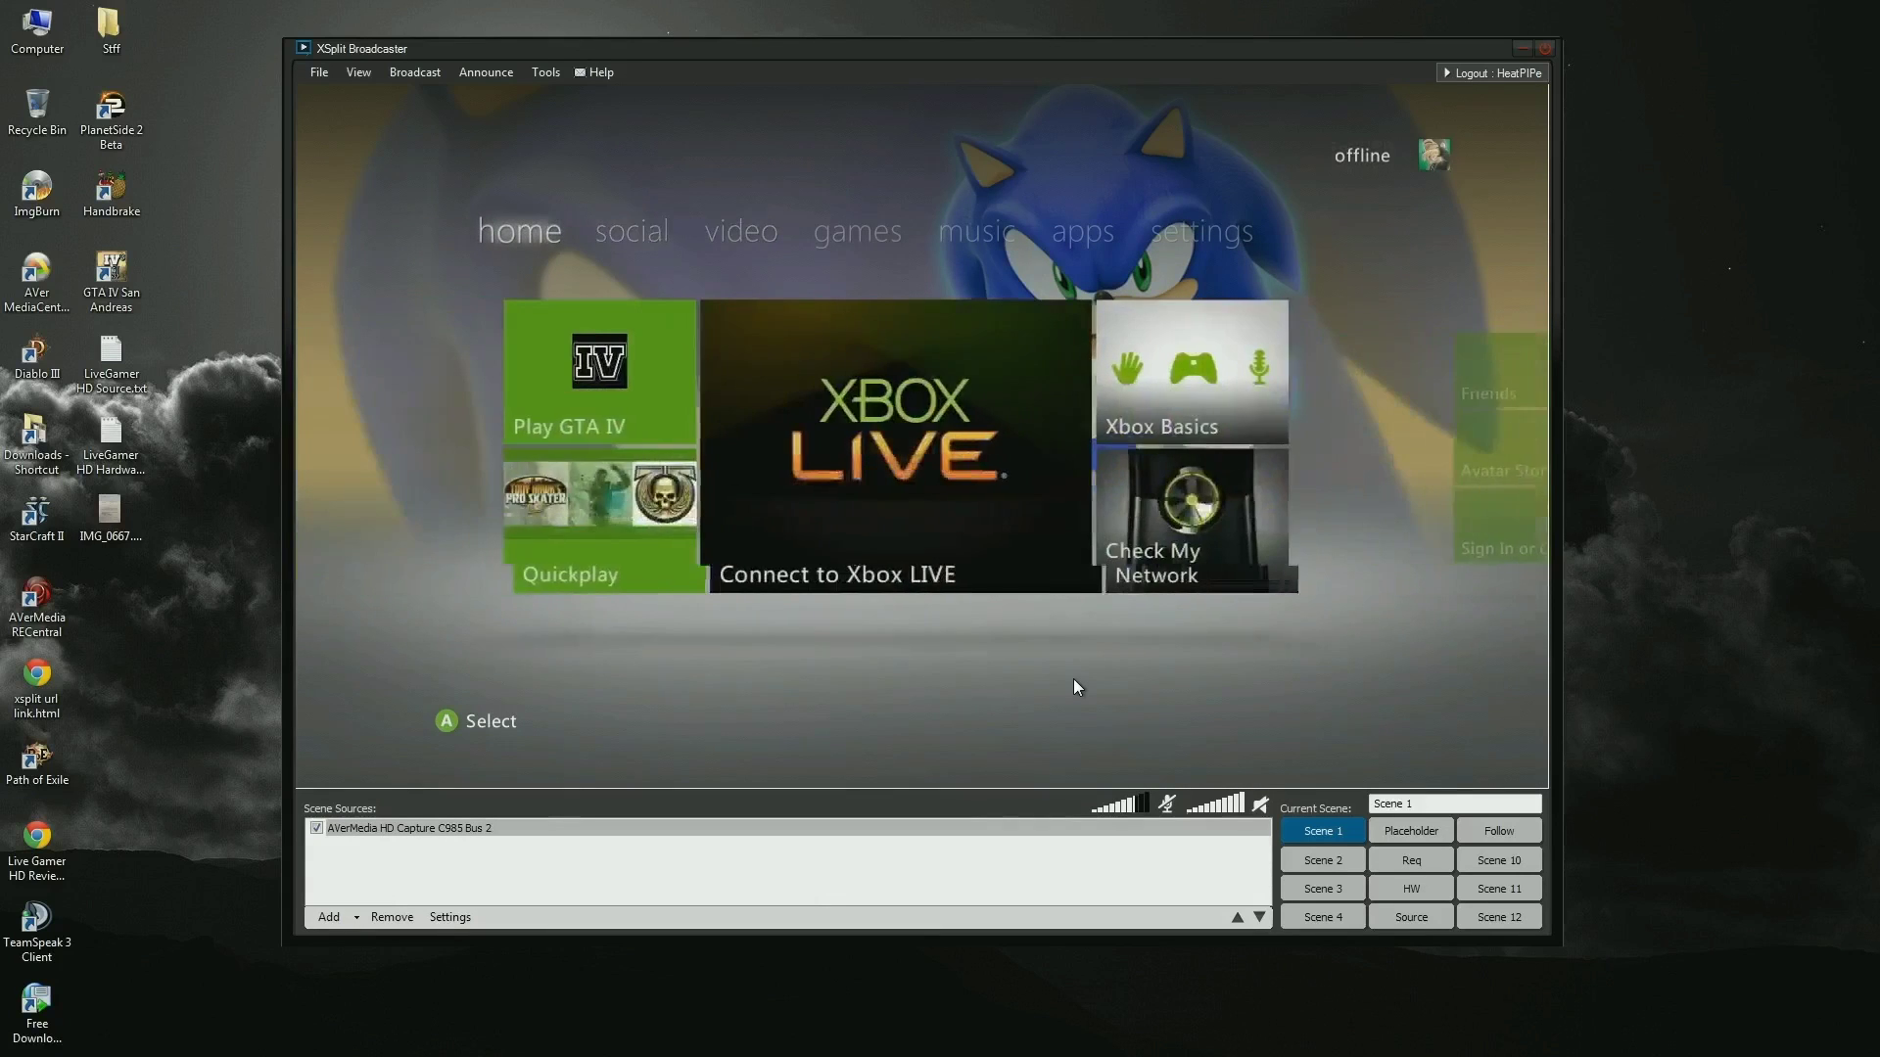
- Stream the Xbox feed to Justin/TwitchTV, accepting the x264 codec fallback, and check it in Firefox
left_click(431, 75)
left_click(446, 96)
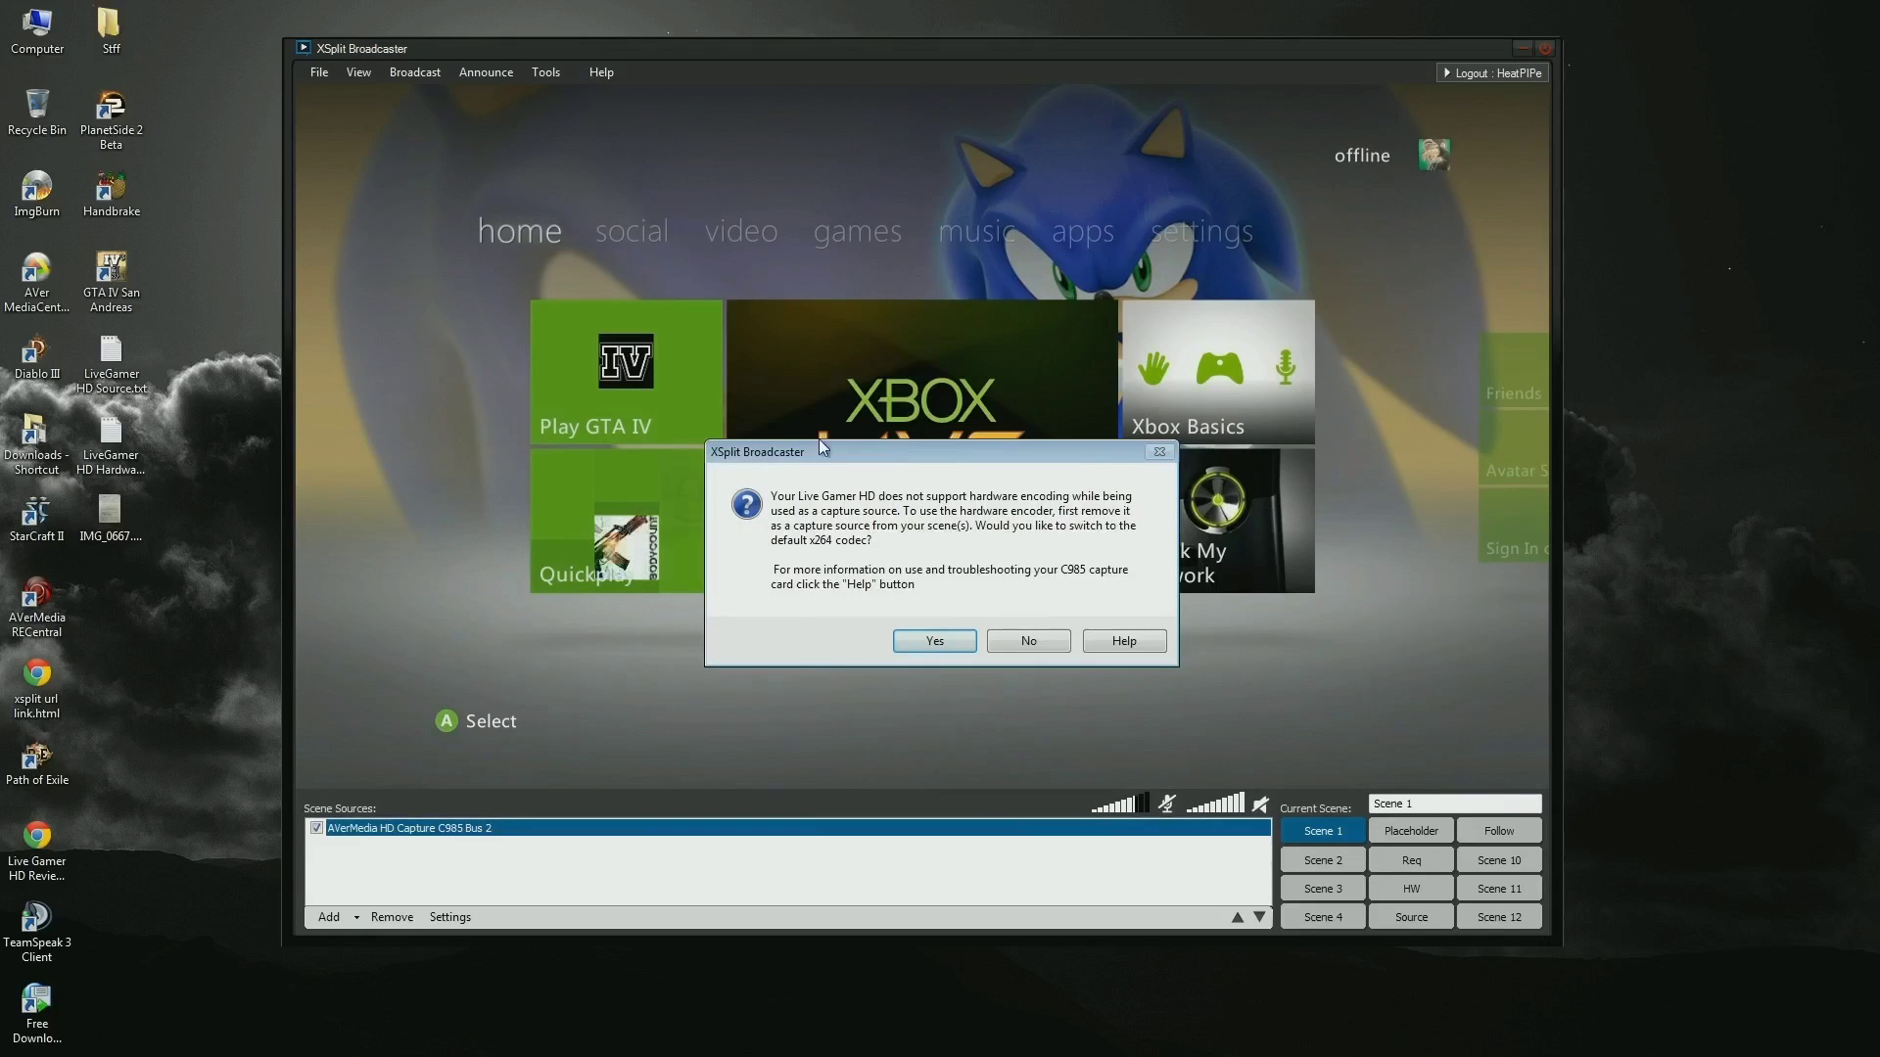
left_click_drag(882, 450, 864, 335)
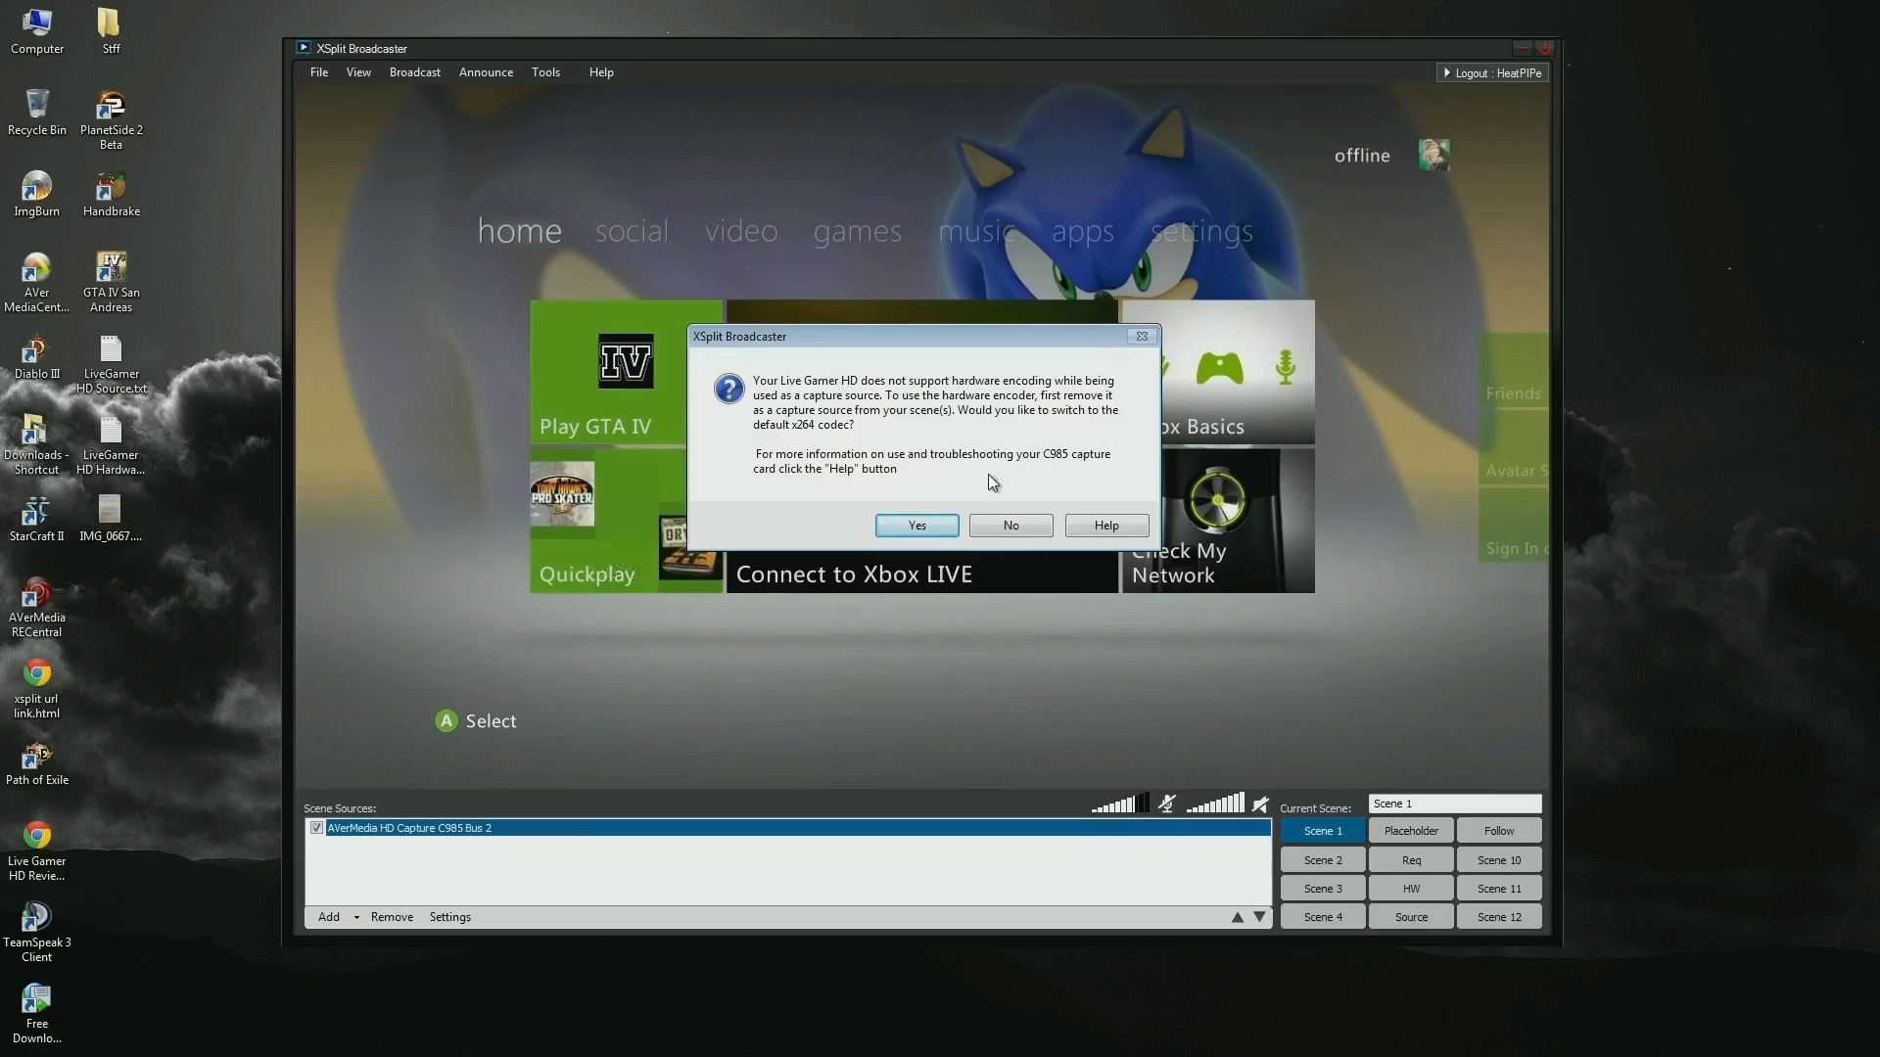
left_click(917, 526)
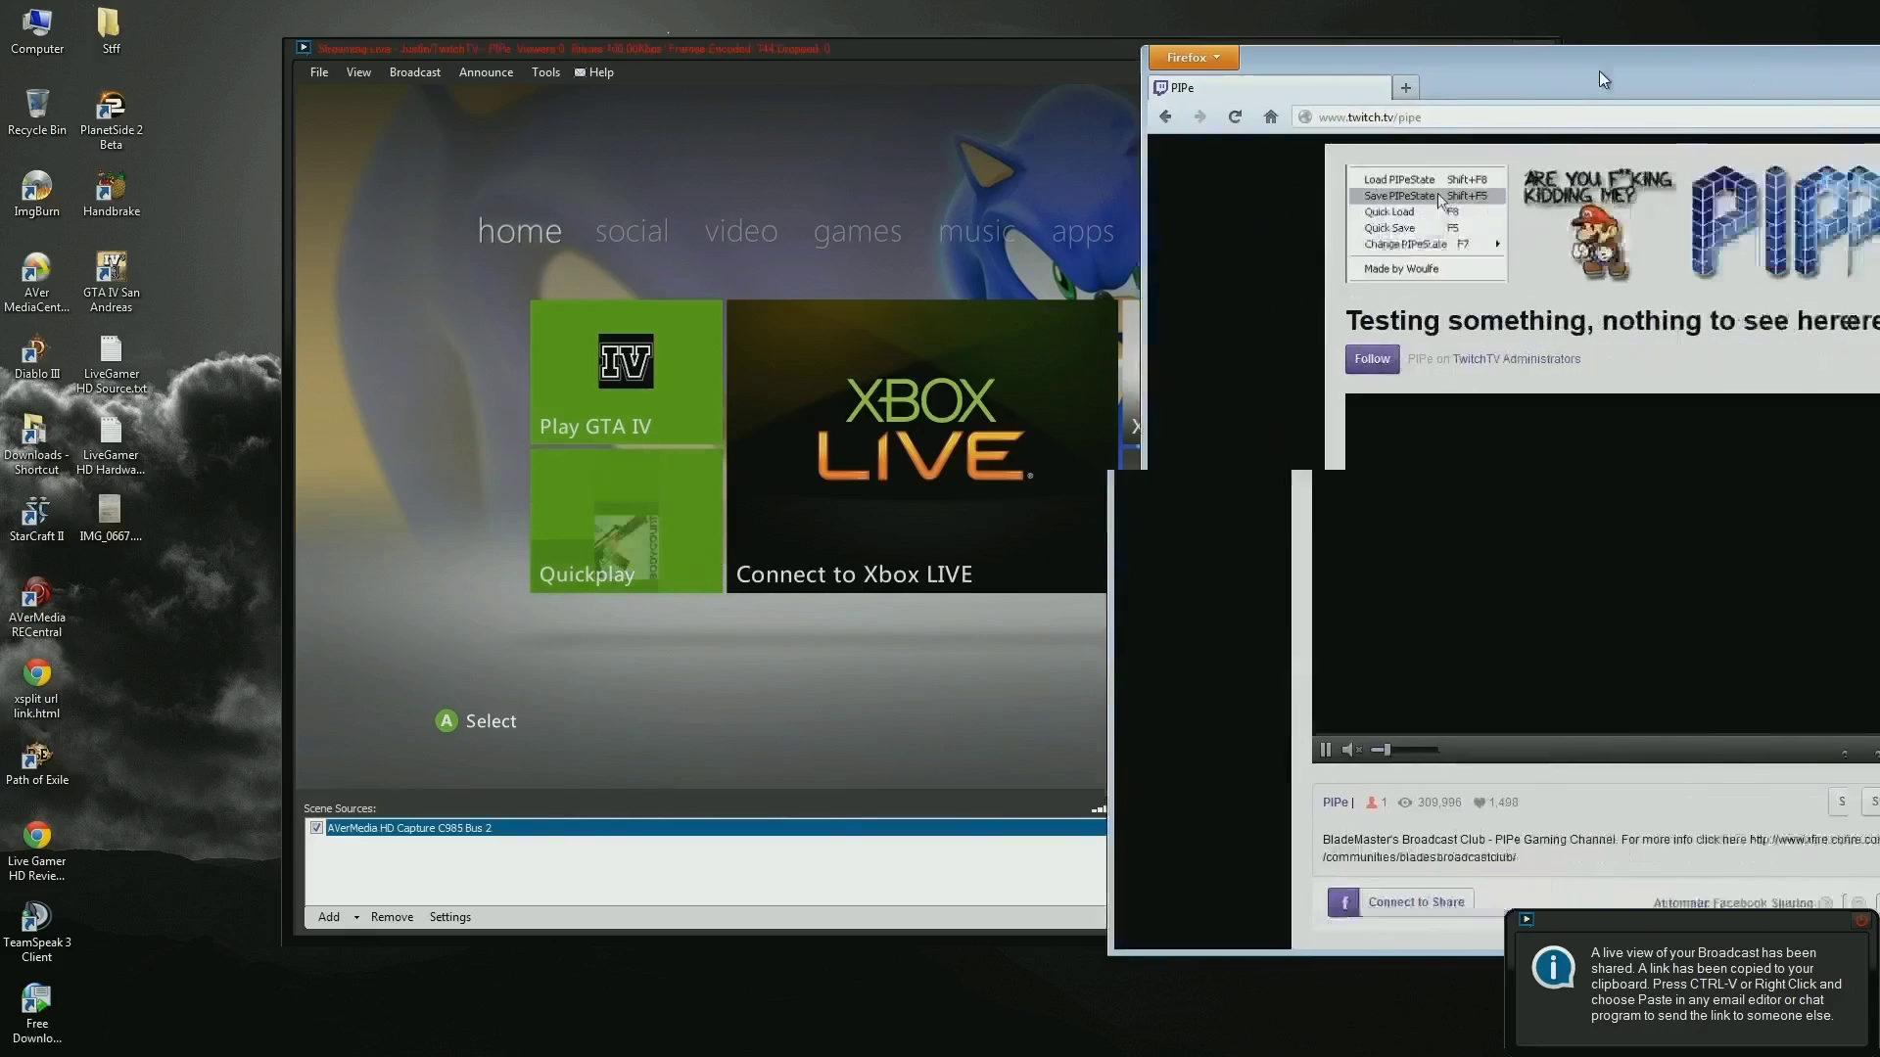
left_click_drag(1600, 70, 755, 70)
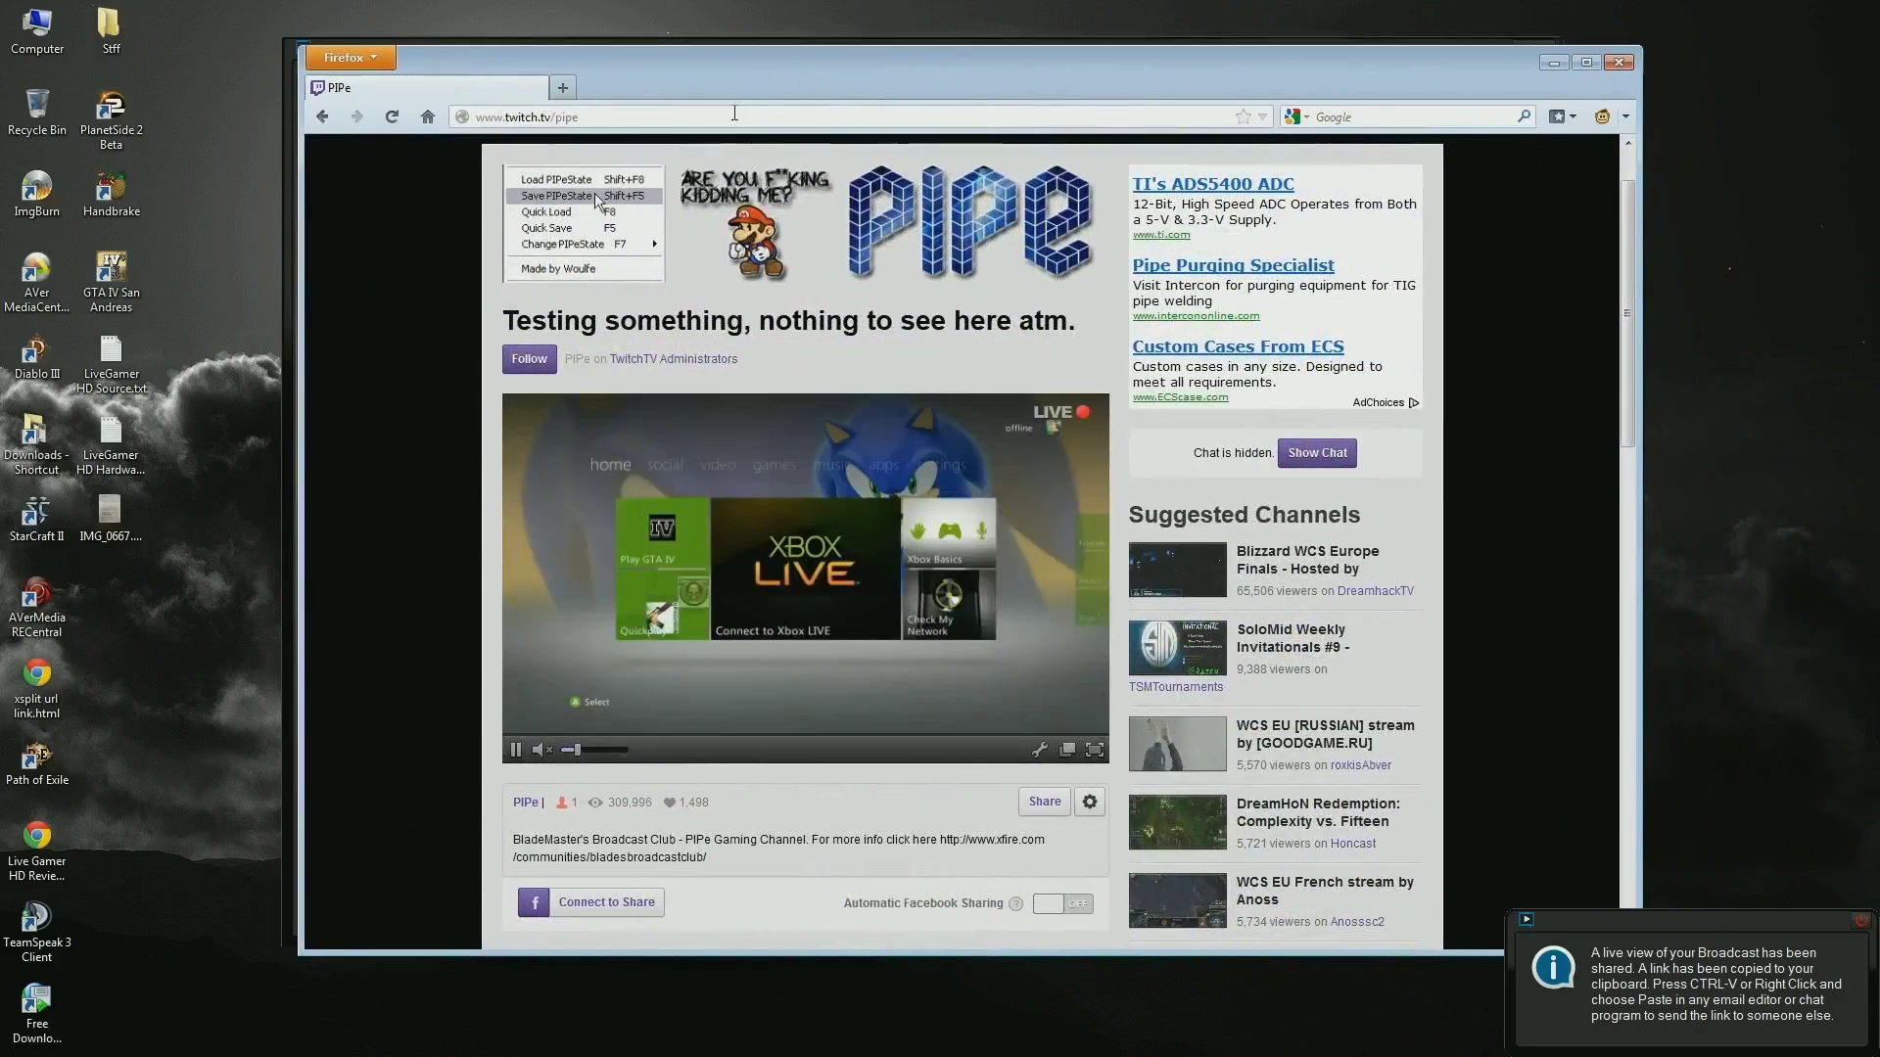
left_click_drag(719, 55, 1879, 58)
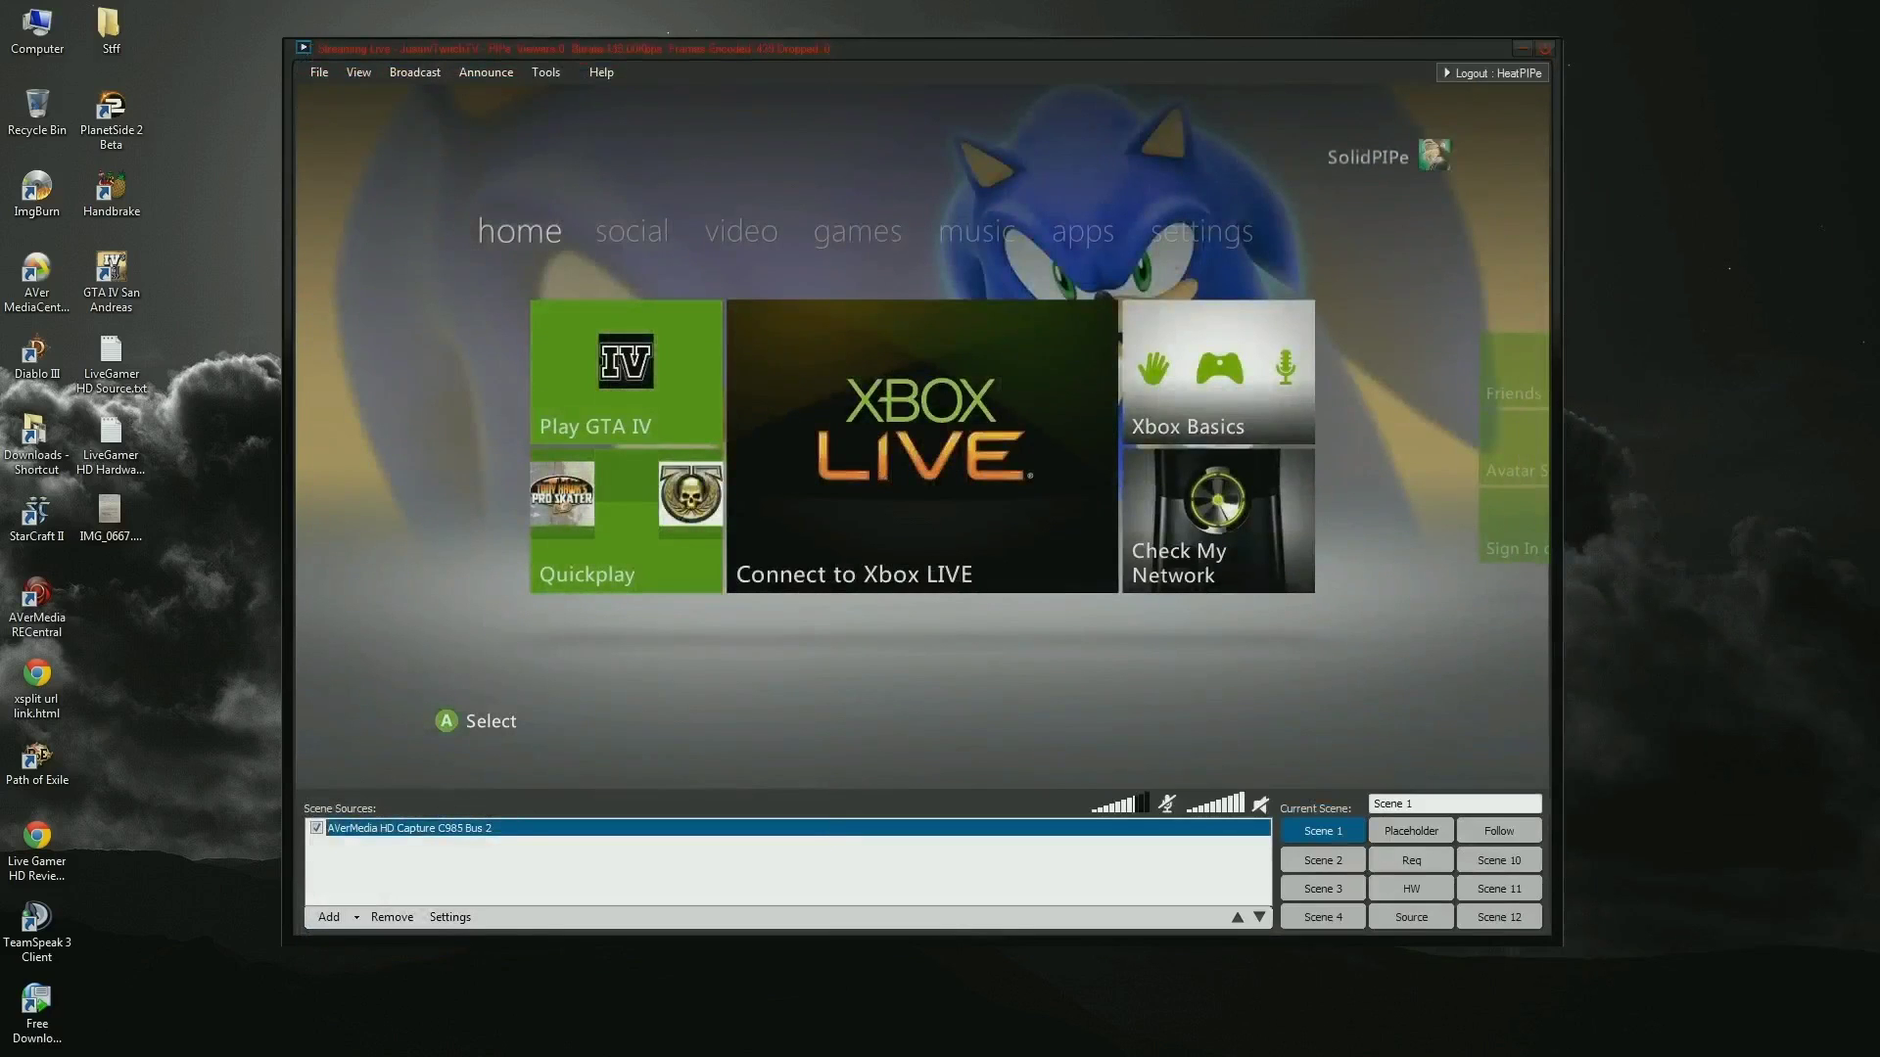
- Stop the Justin/TwitchTV stream and switch to the Follow scene
left_click(766, 172)
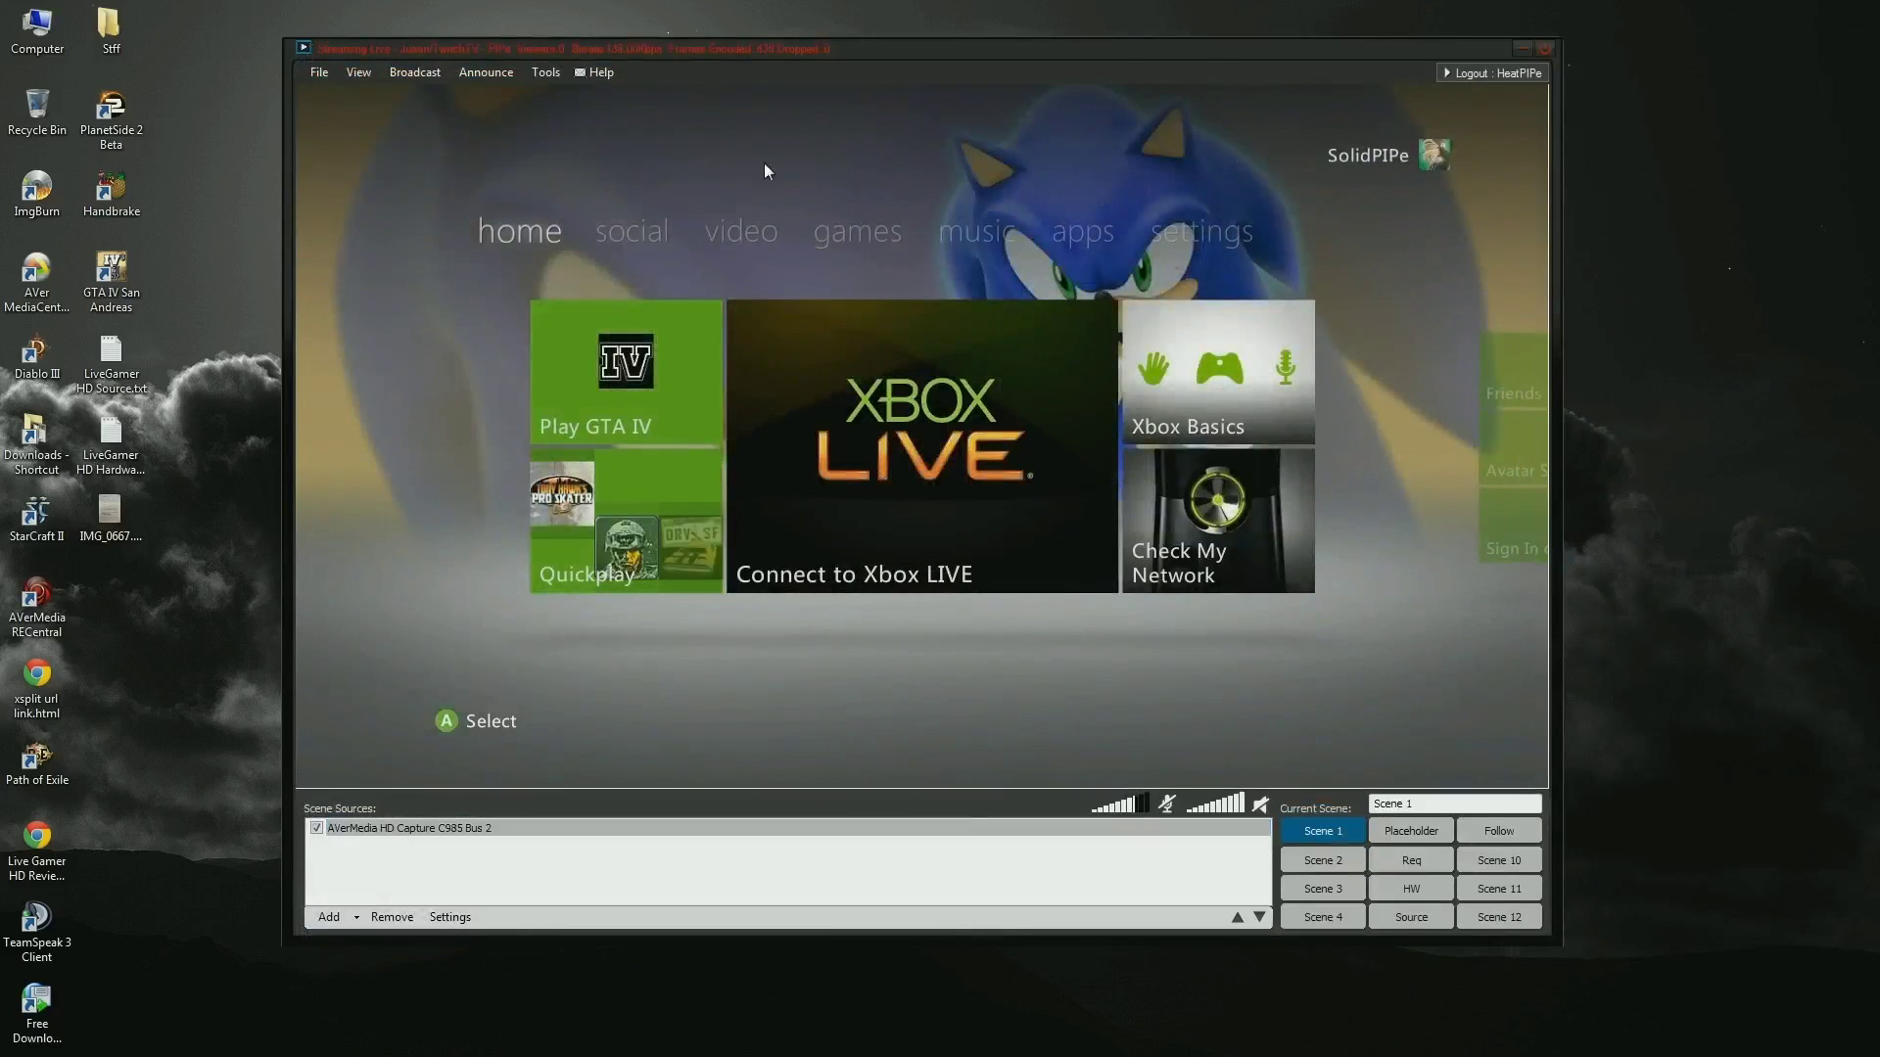
left_click(415, 72)
left_click(410, 95)
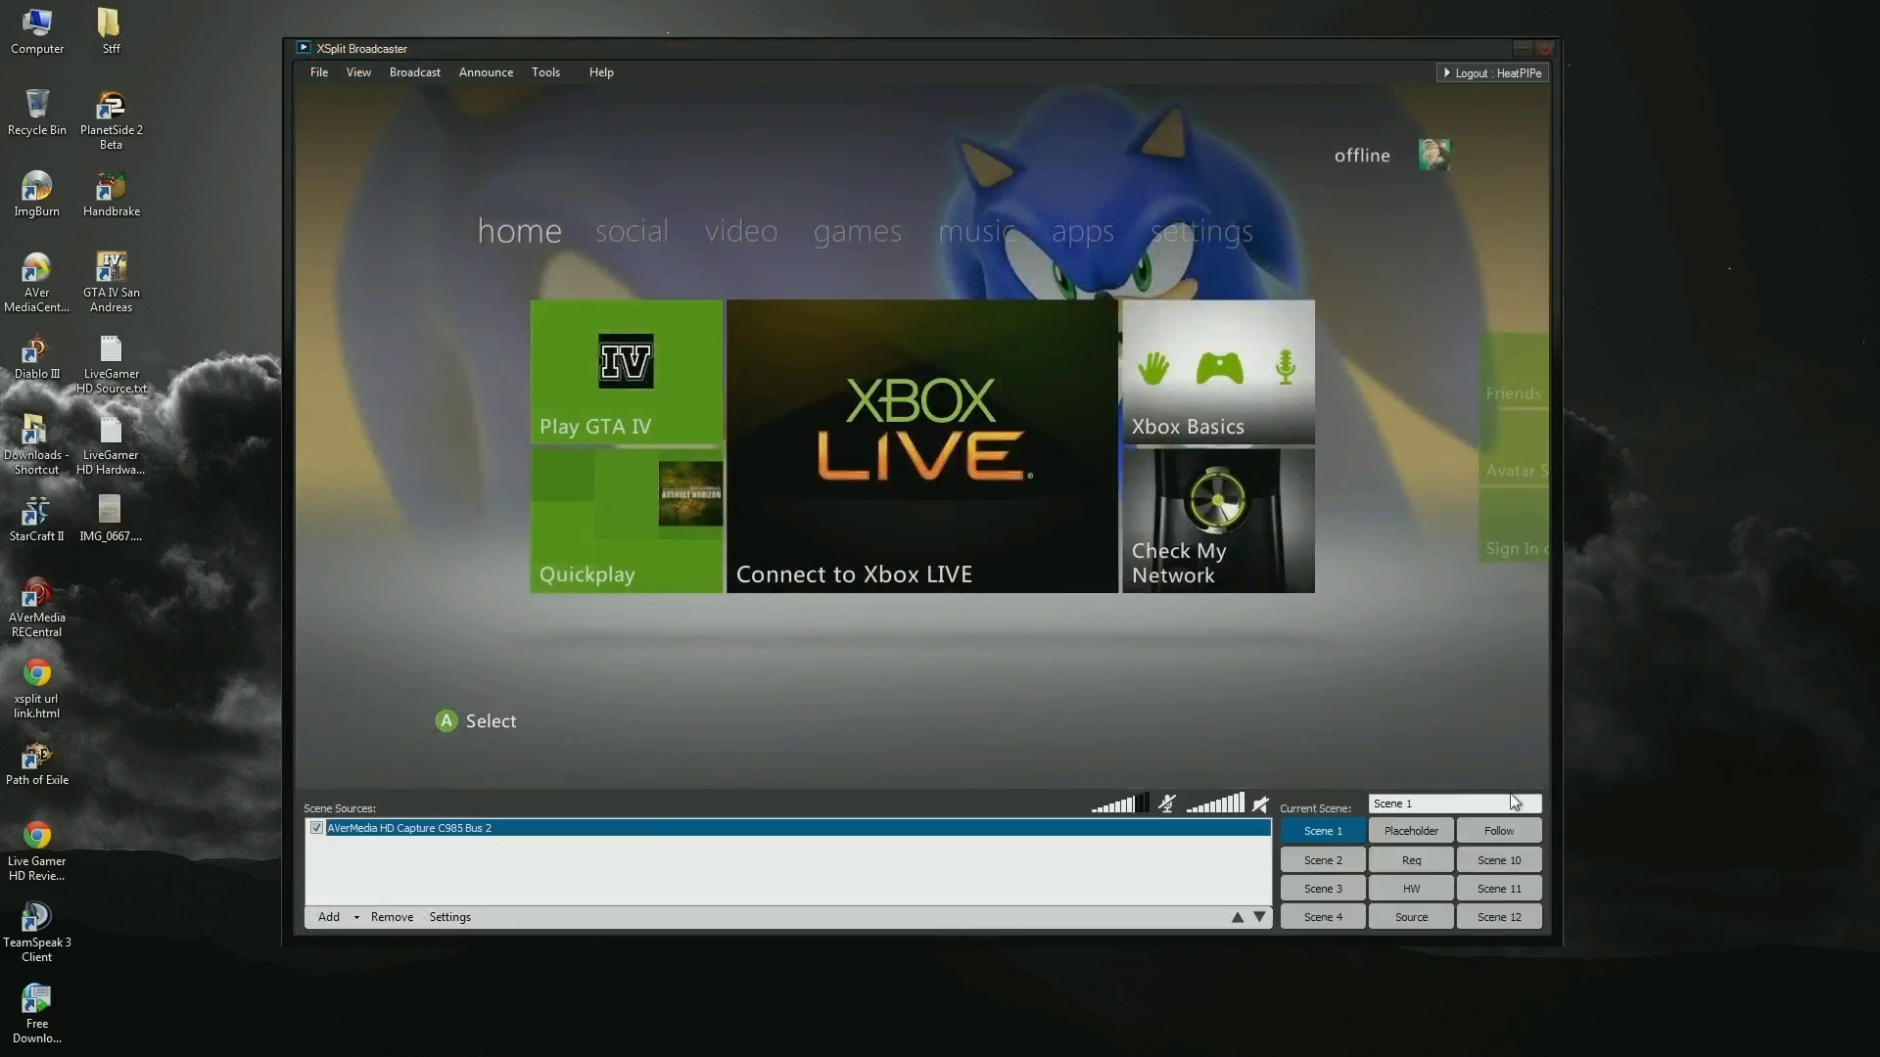
left_click(1519, 834)
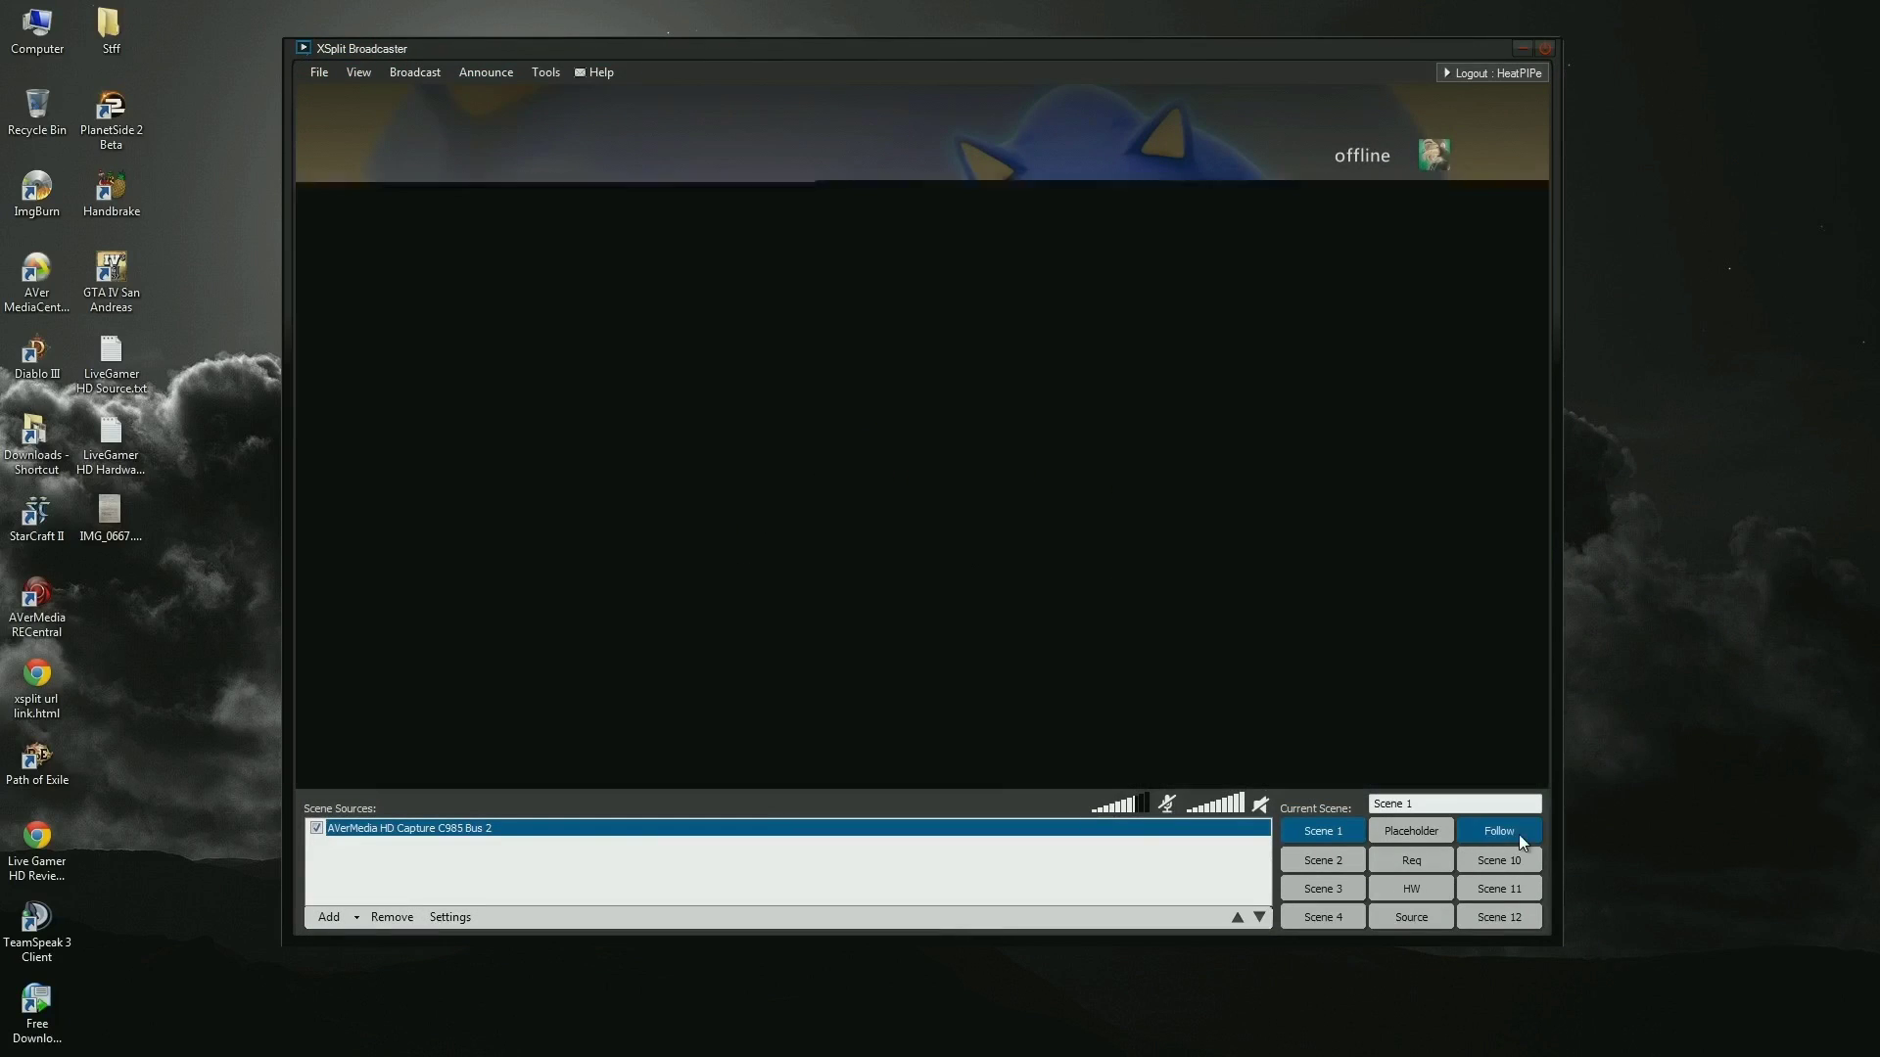